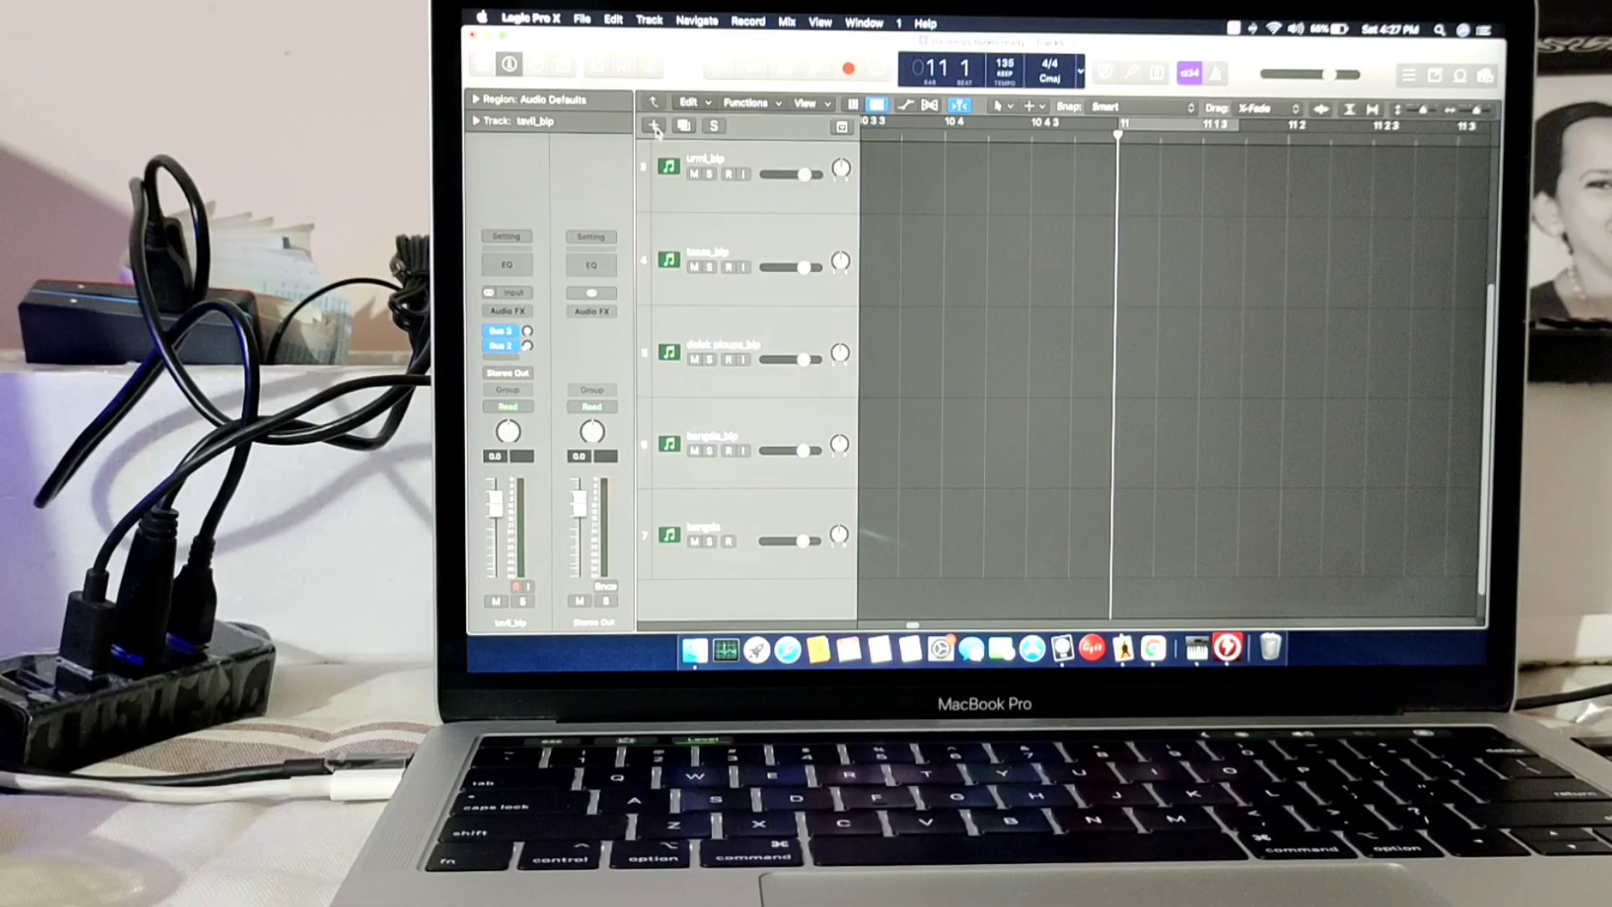
- Add a software instrument track loaded with Kontakt, then close Kontakt and return to the tracks
click(655, 127)
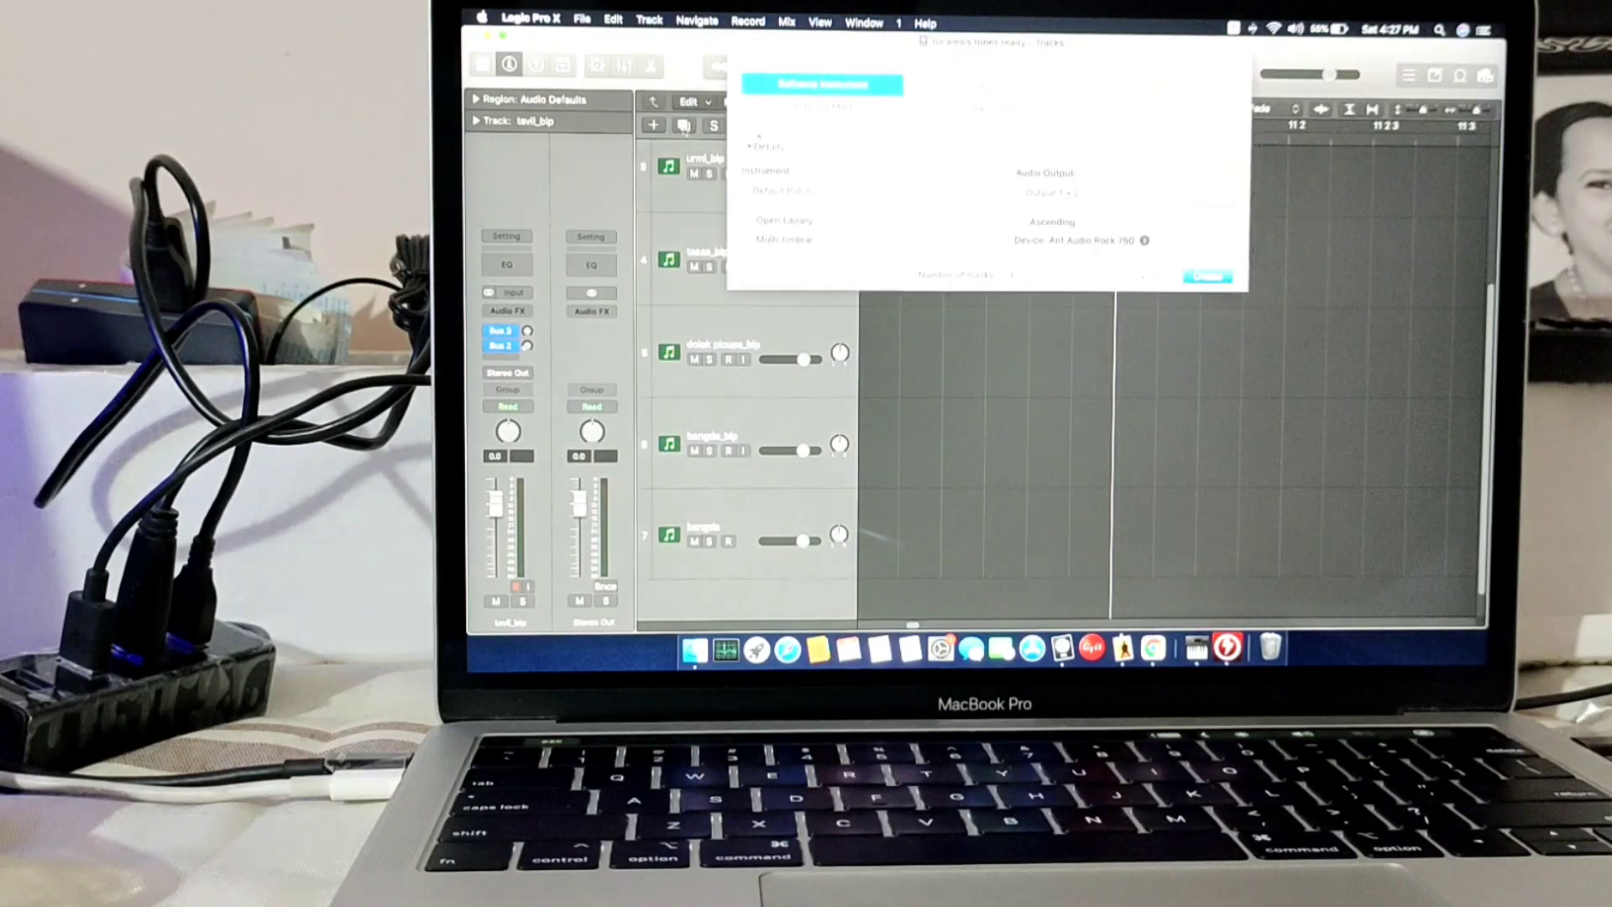
click(1204, 278)
click(524, 293)
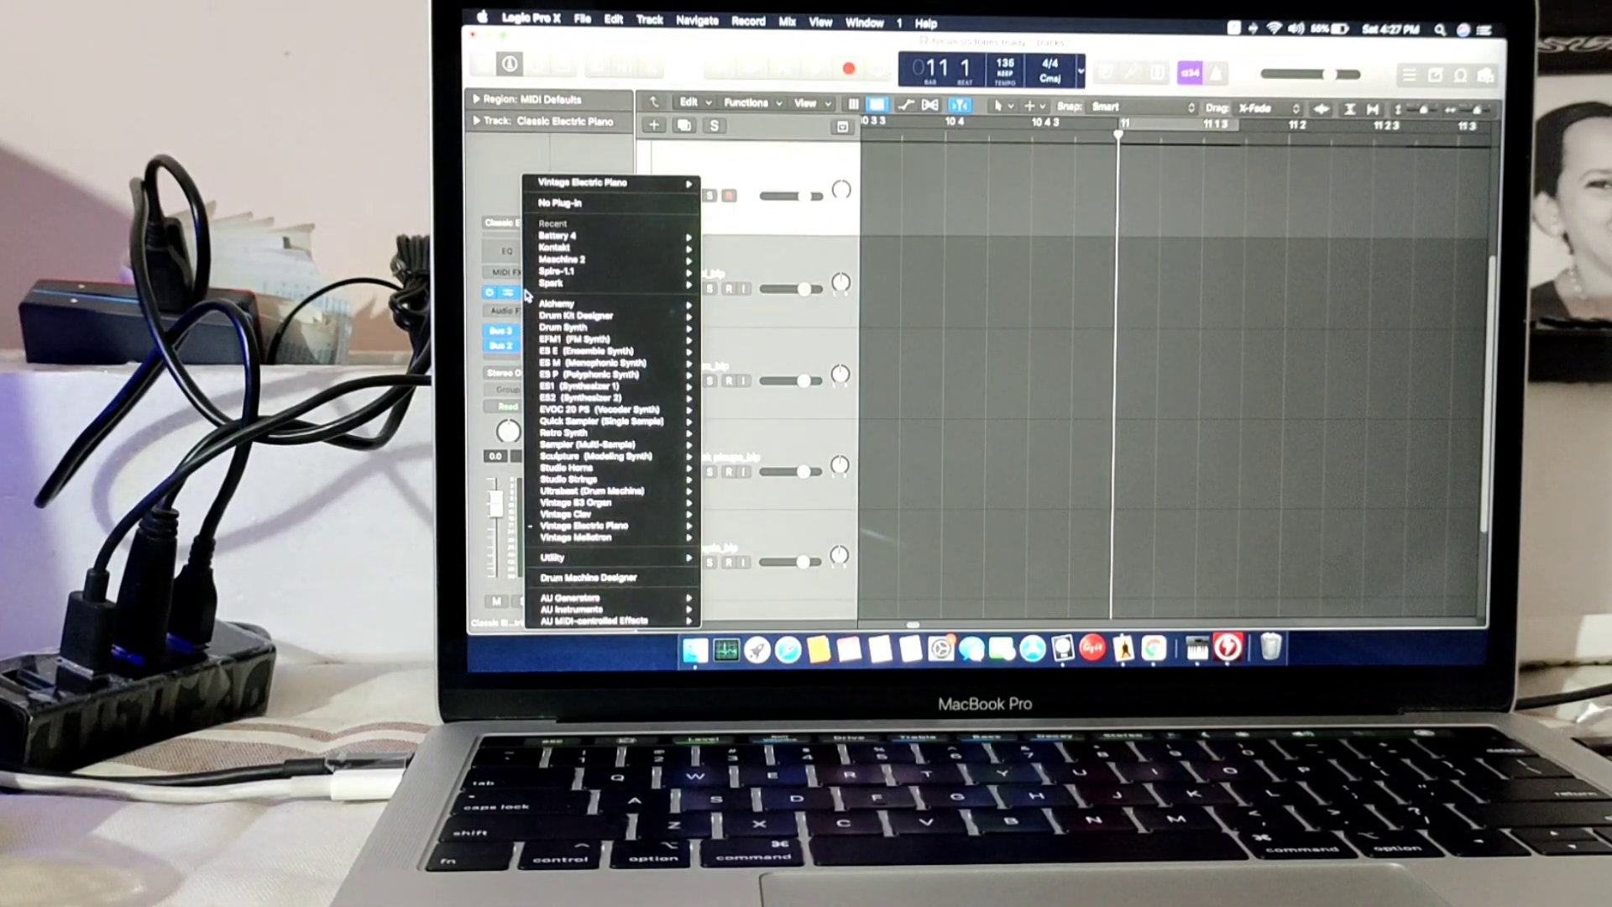
click(749, 261)
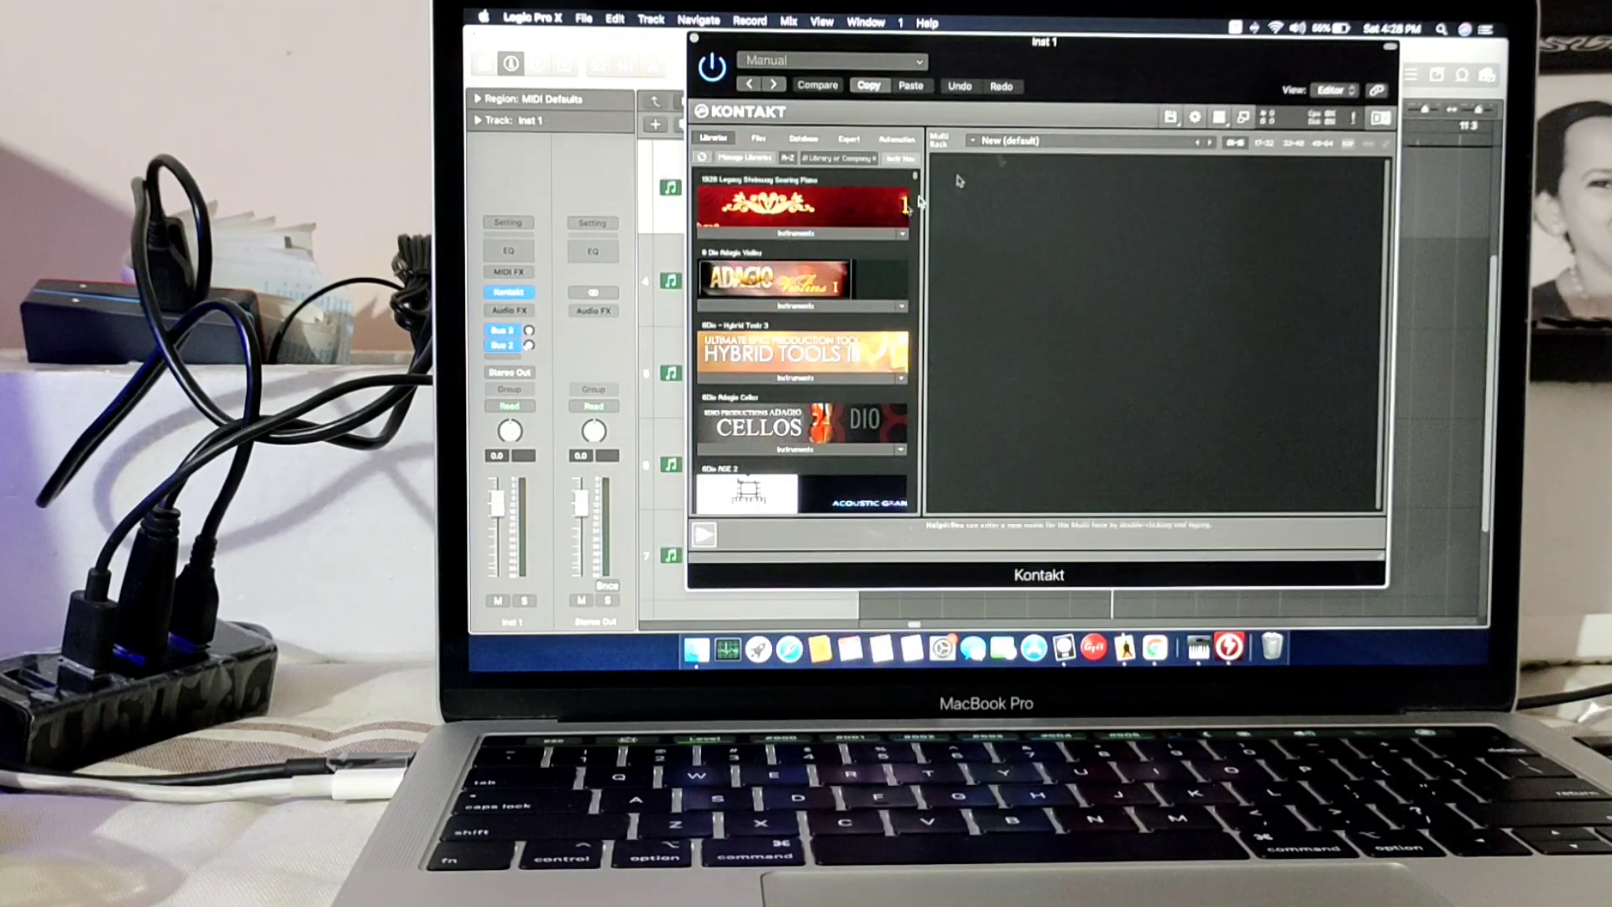
drag(917, 179, 896, 523)
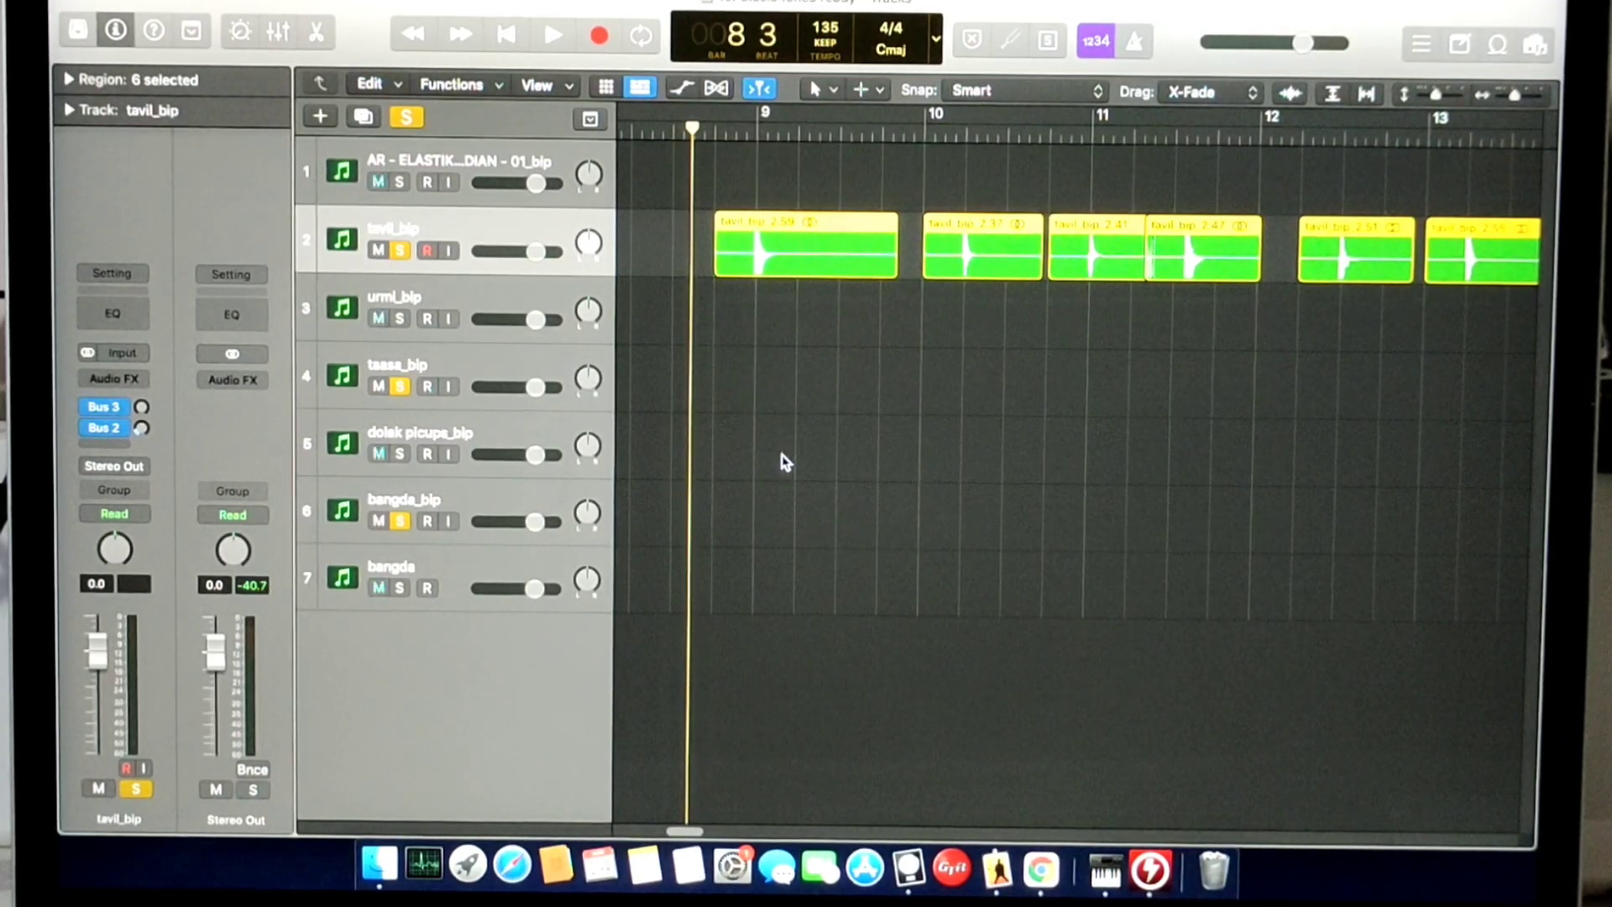
scroll(781, 456, up, 3)
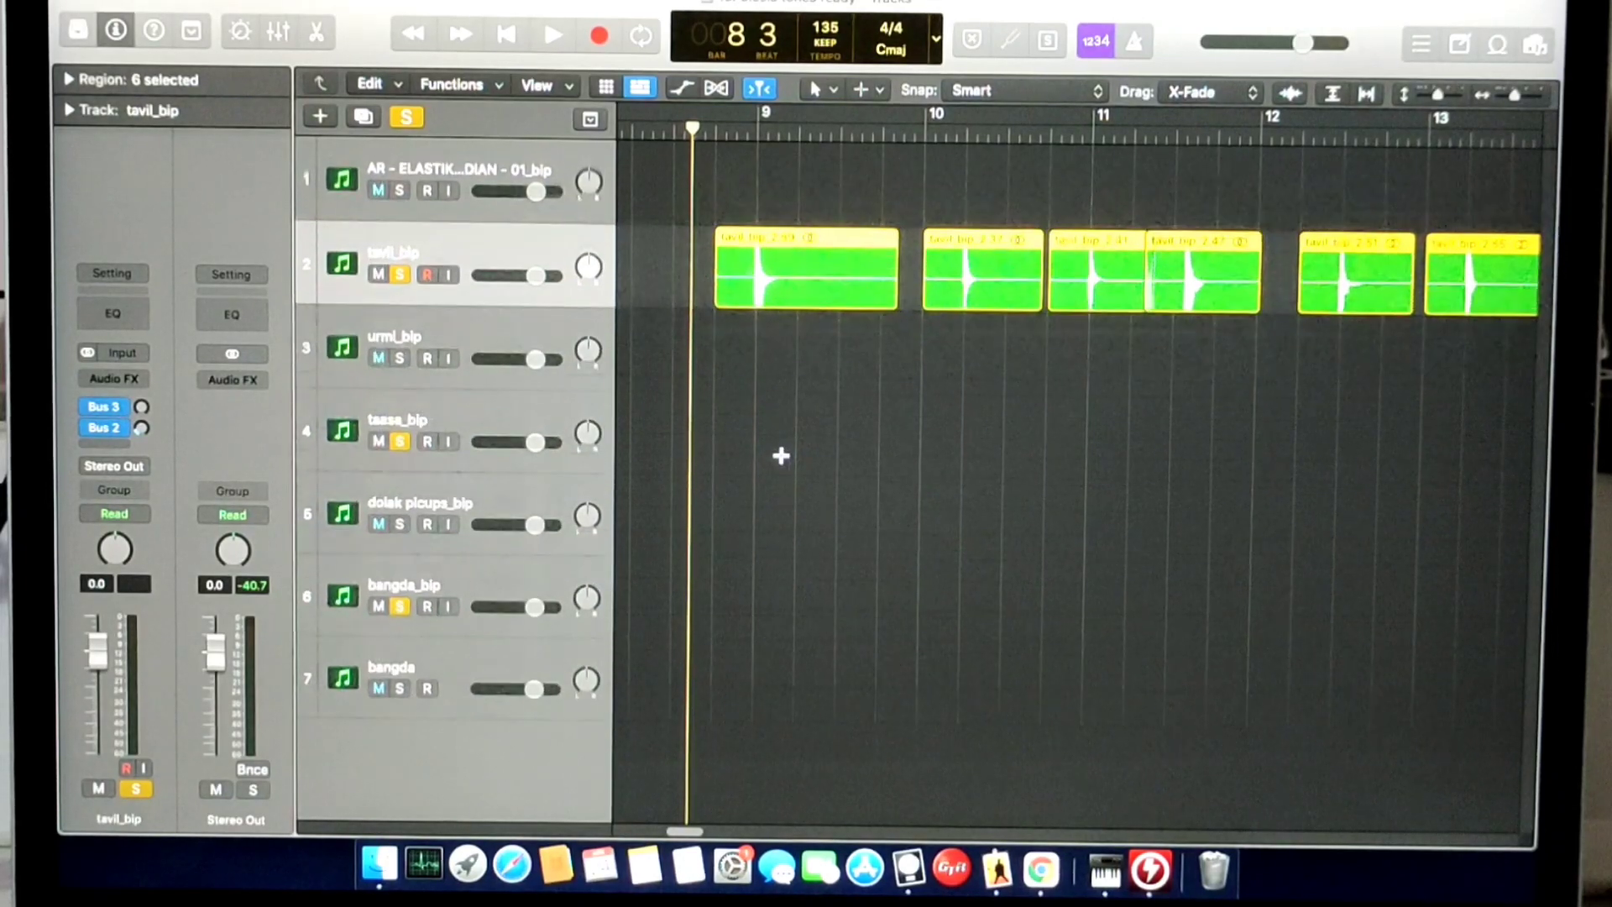
scroll(781, 456, up, 3)
scroll(783, 459, up, 2)
- Audition the first tavil_bip region and delete the silent lead-in before its hit
key(space)
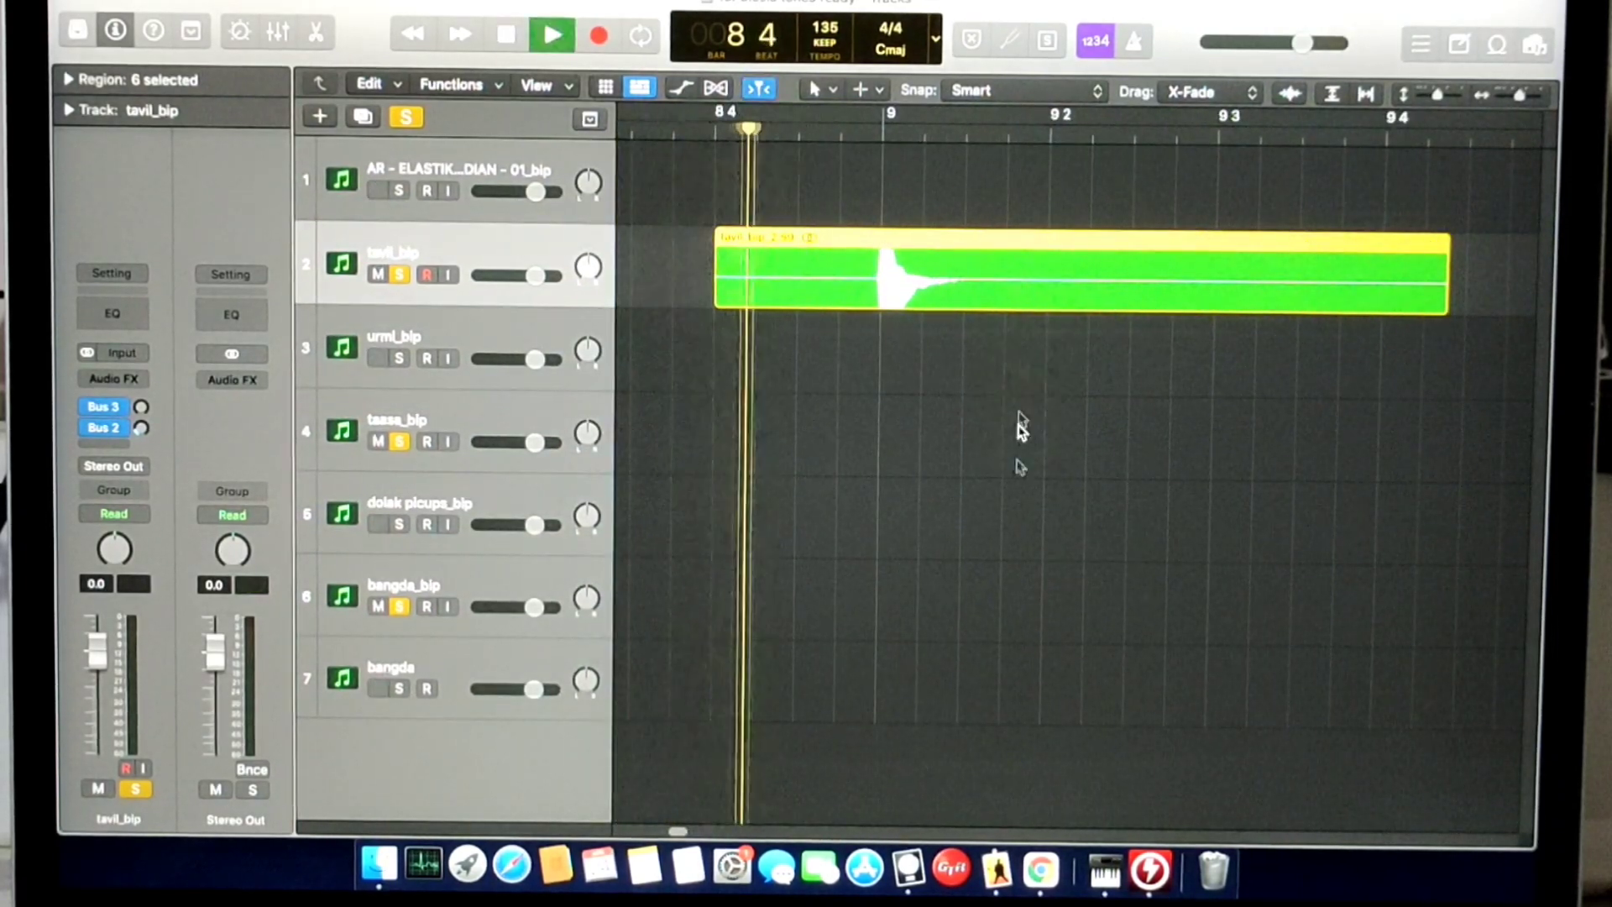
click(737, 129)
key(space)
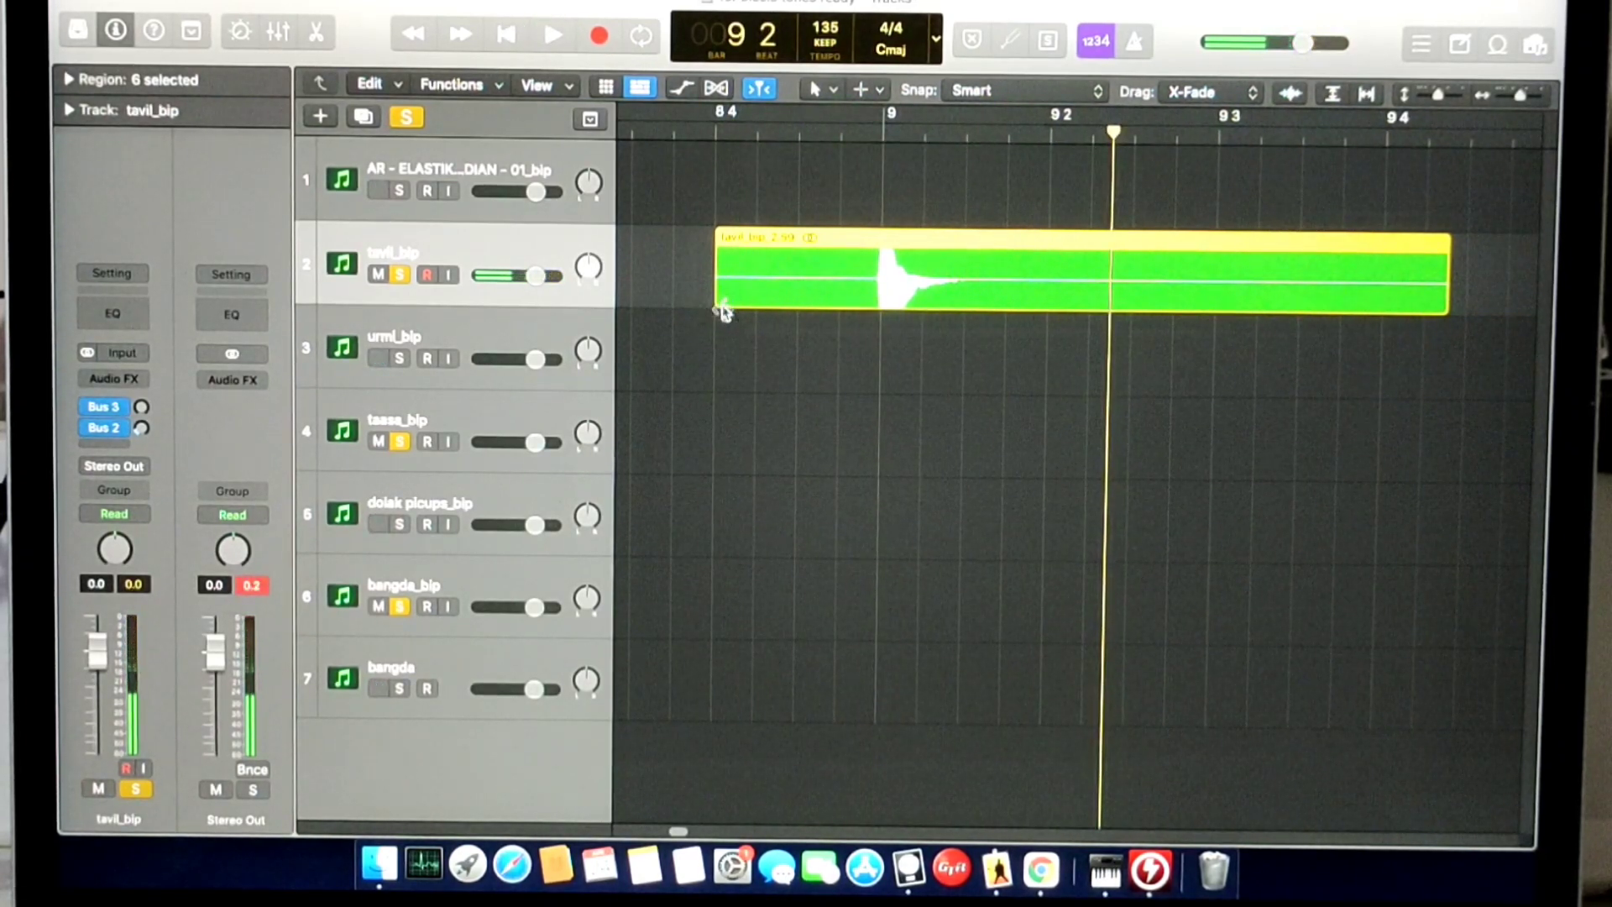
drag(697, 265, 872, 287)
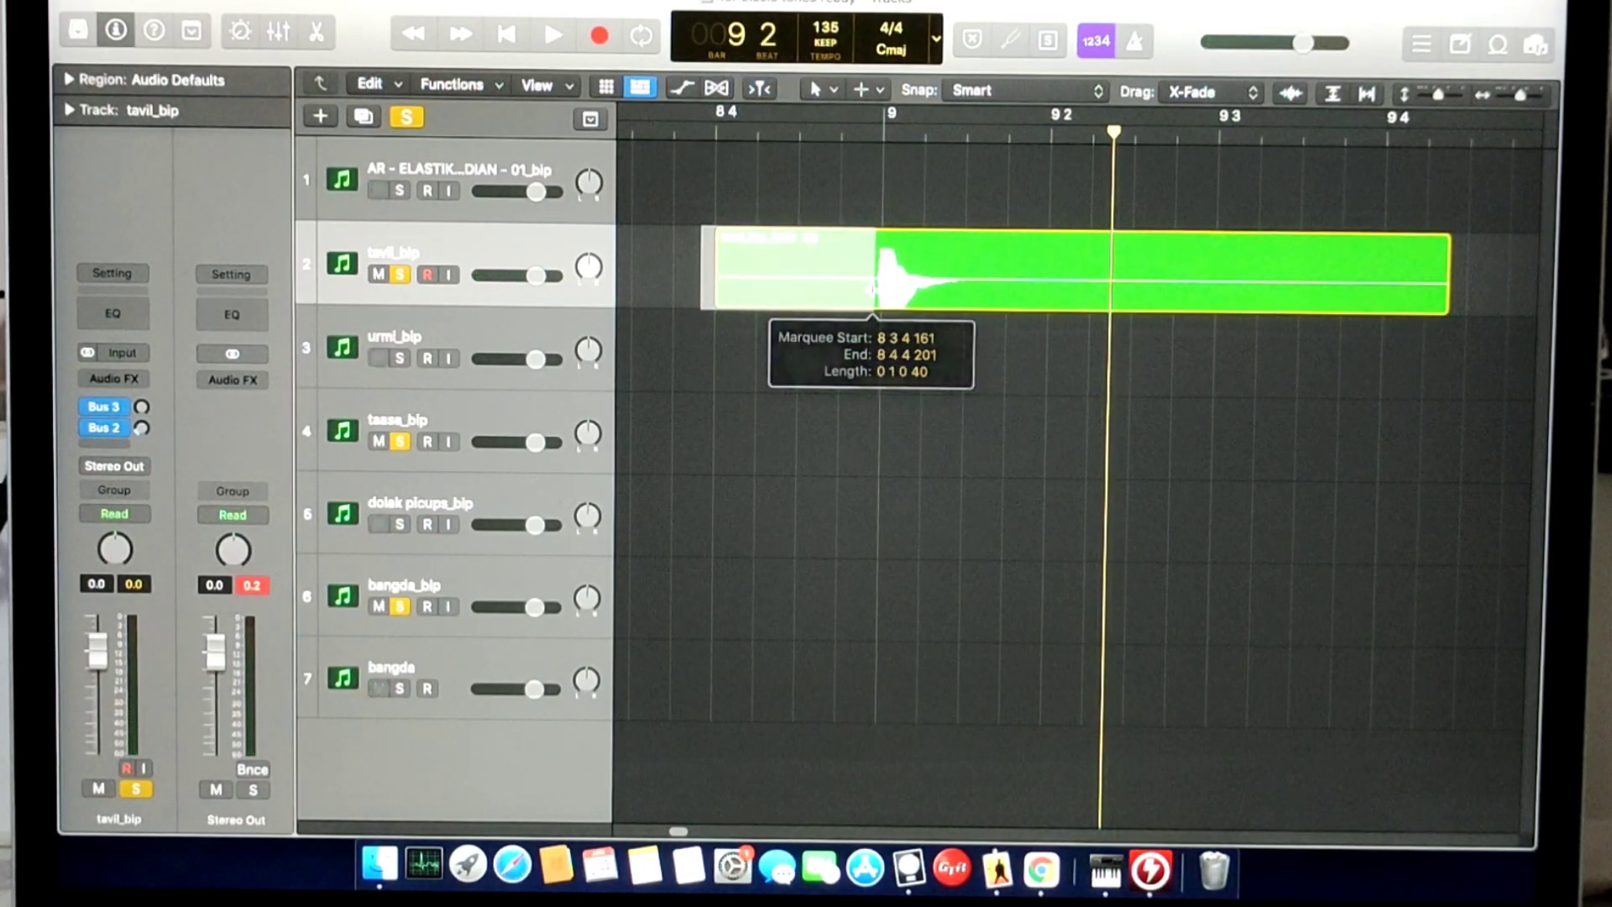
key(Delete)
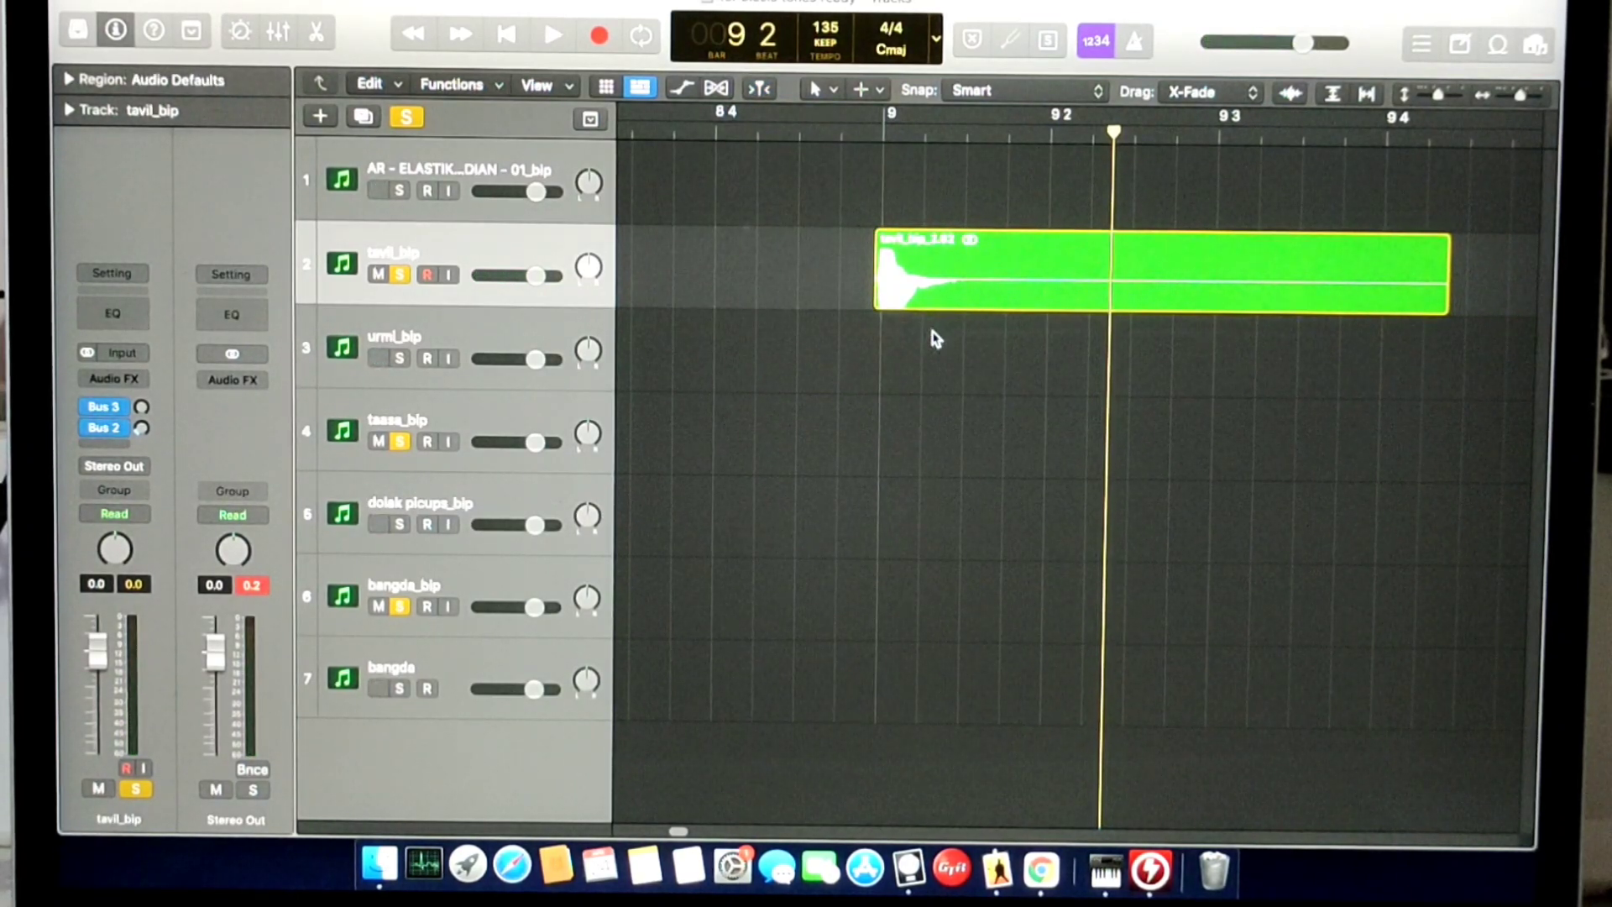
key(super+Down)
key(super+Right)
key(super+Right)
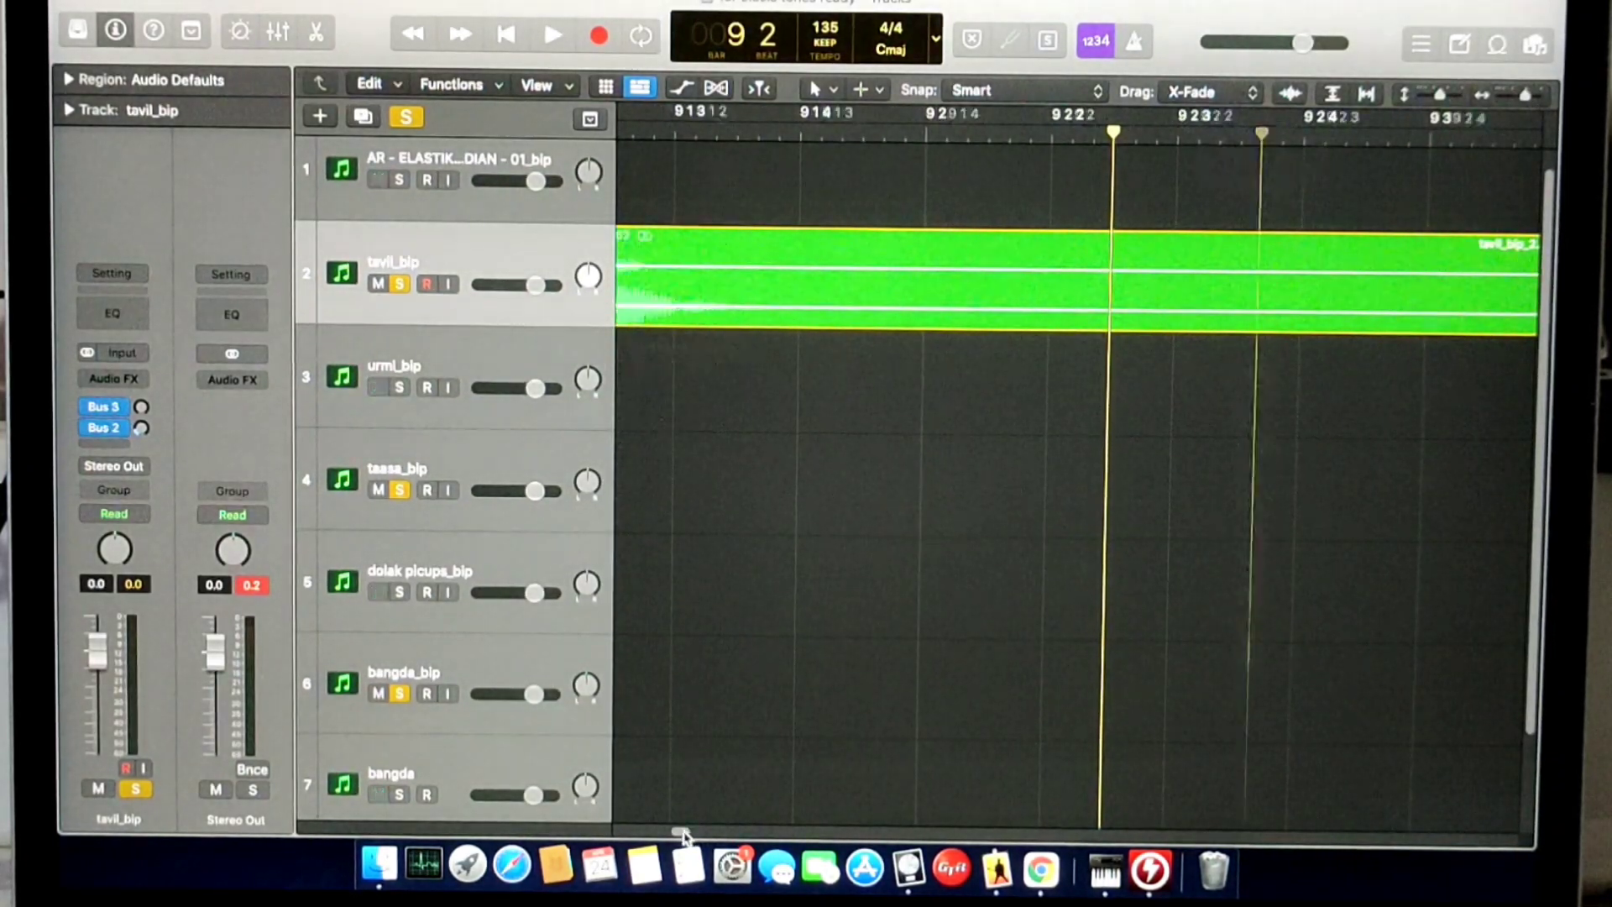
scroll(681, 835, left, 10)
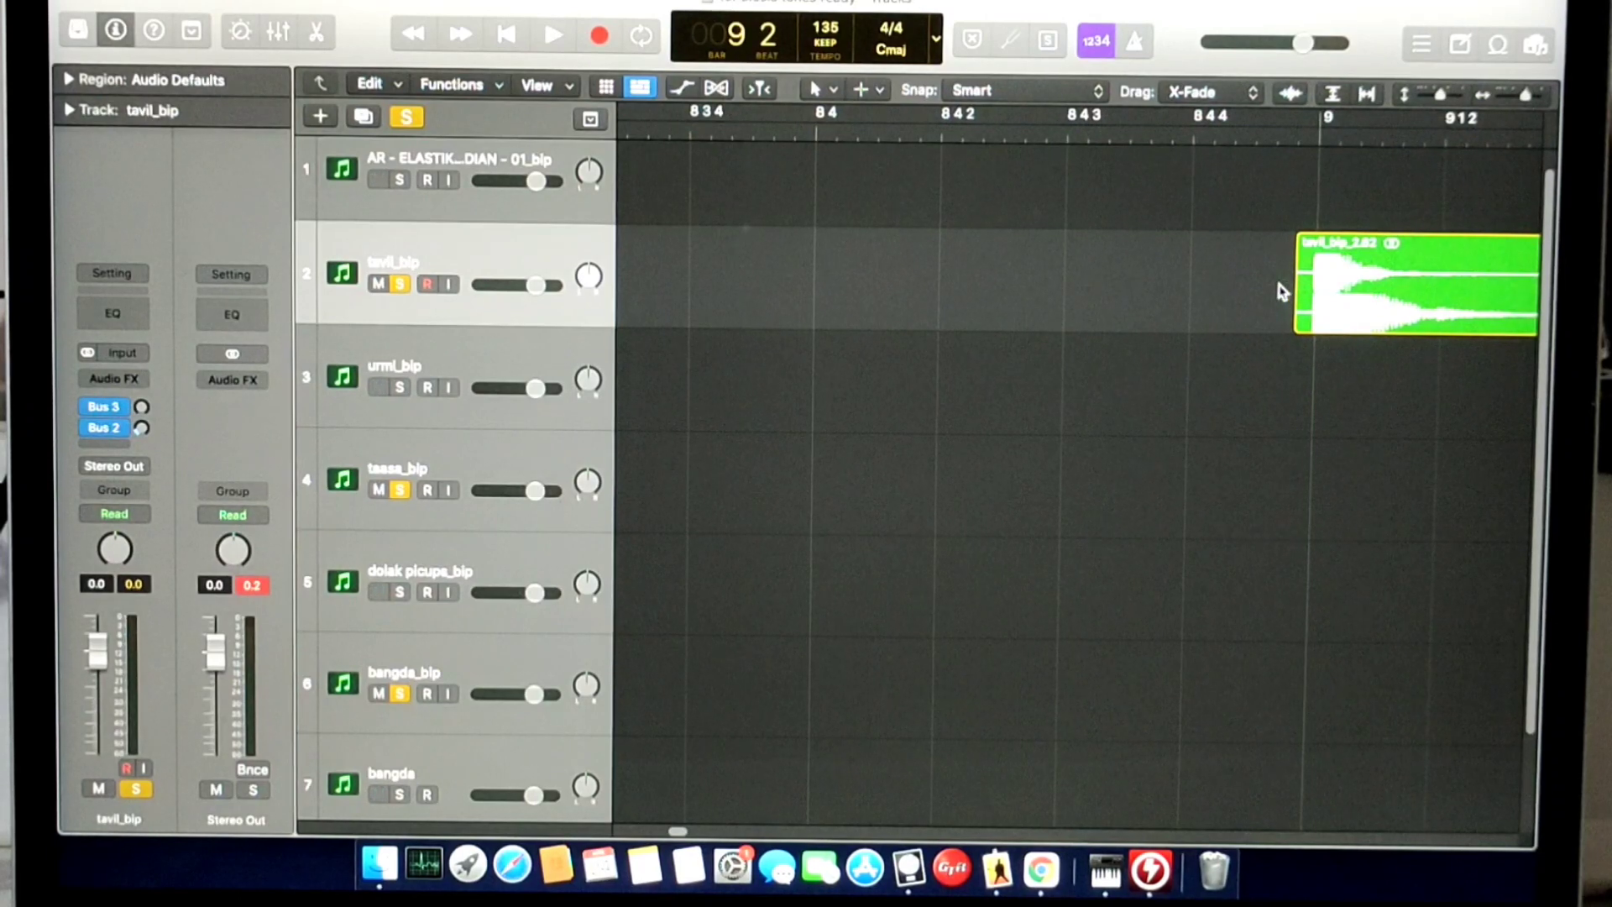
- Delete the leftover sliver at the region's edge and the silence before the hit near bar 10
drag(1283, 286, 1297, 287)
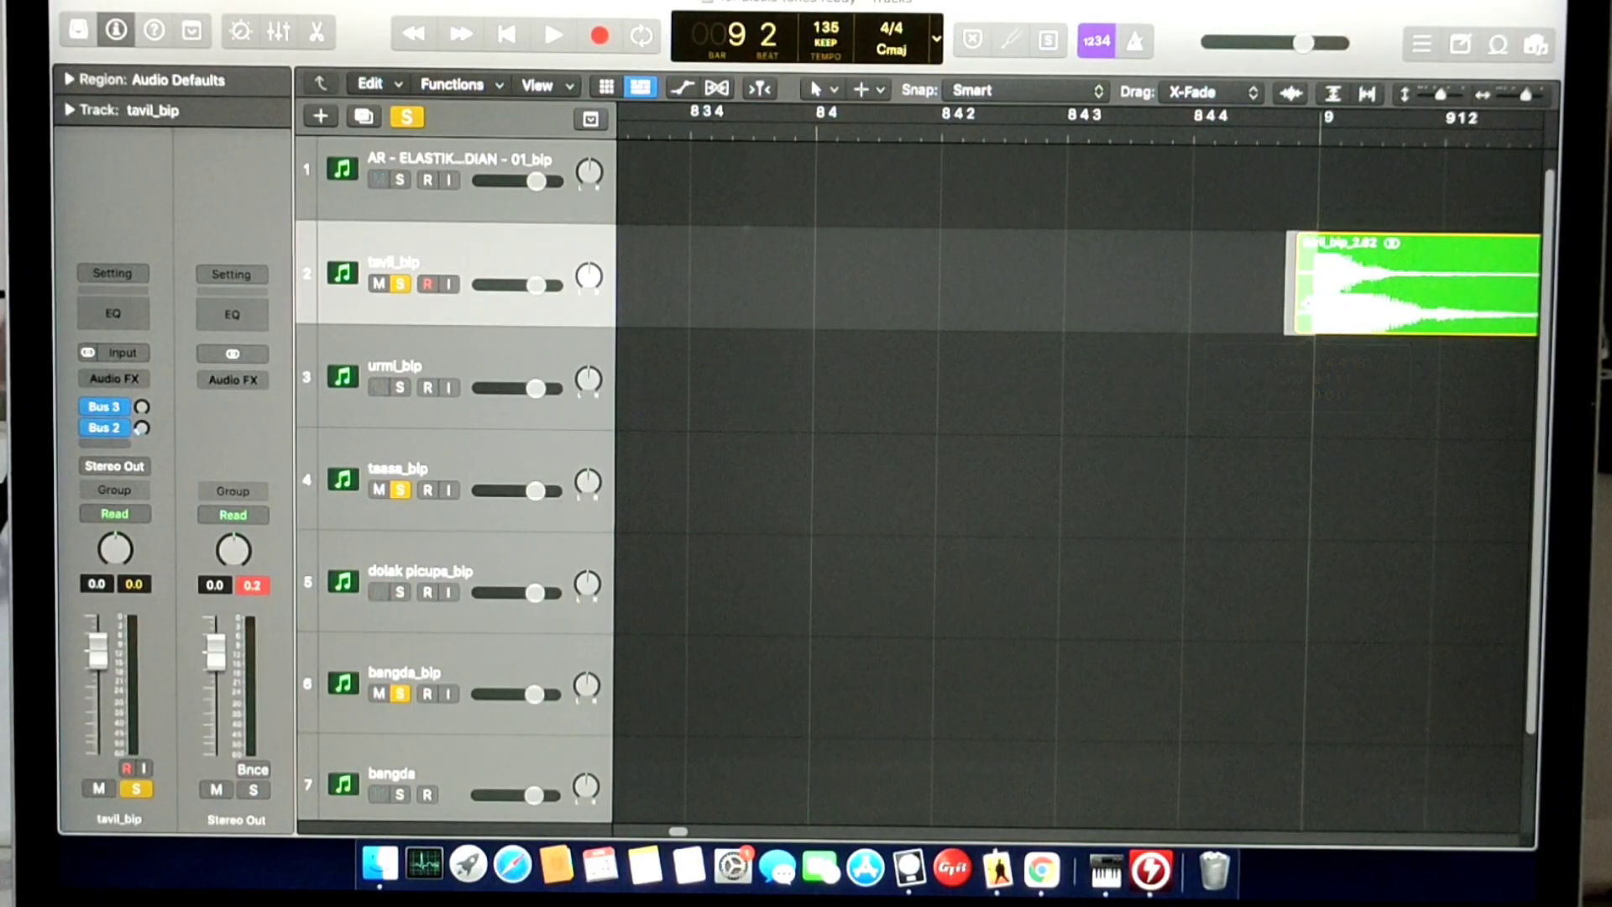
key(Delete)
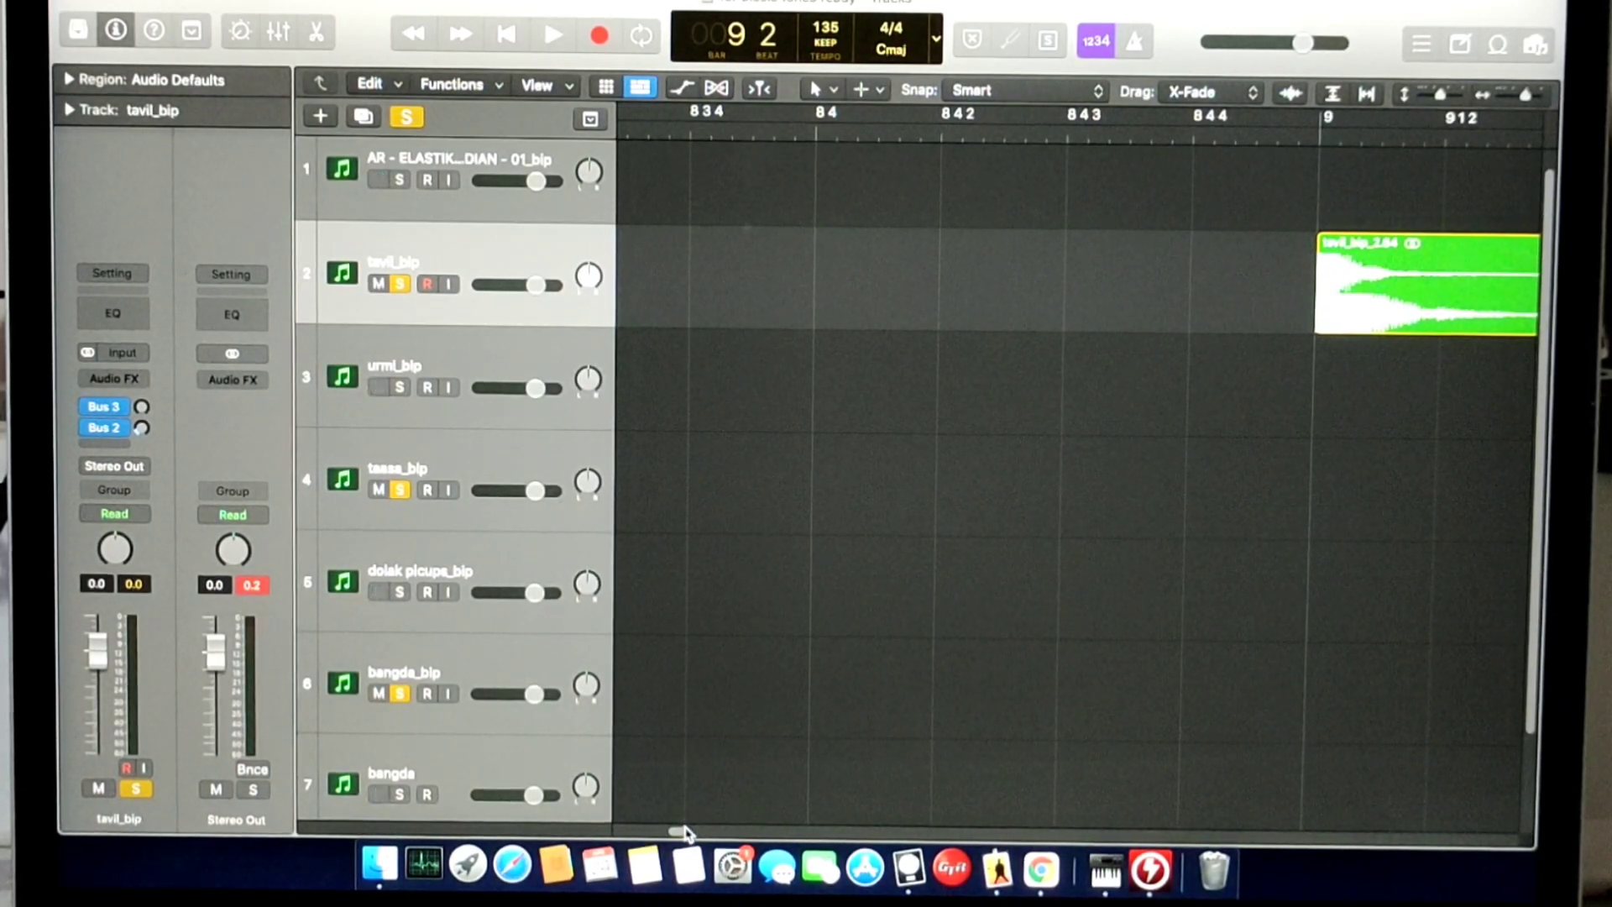
key(space)
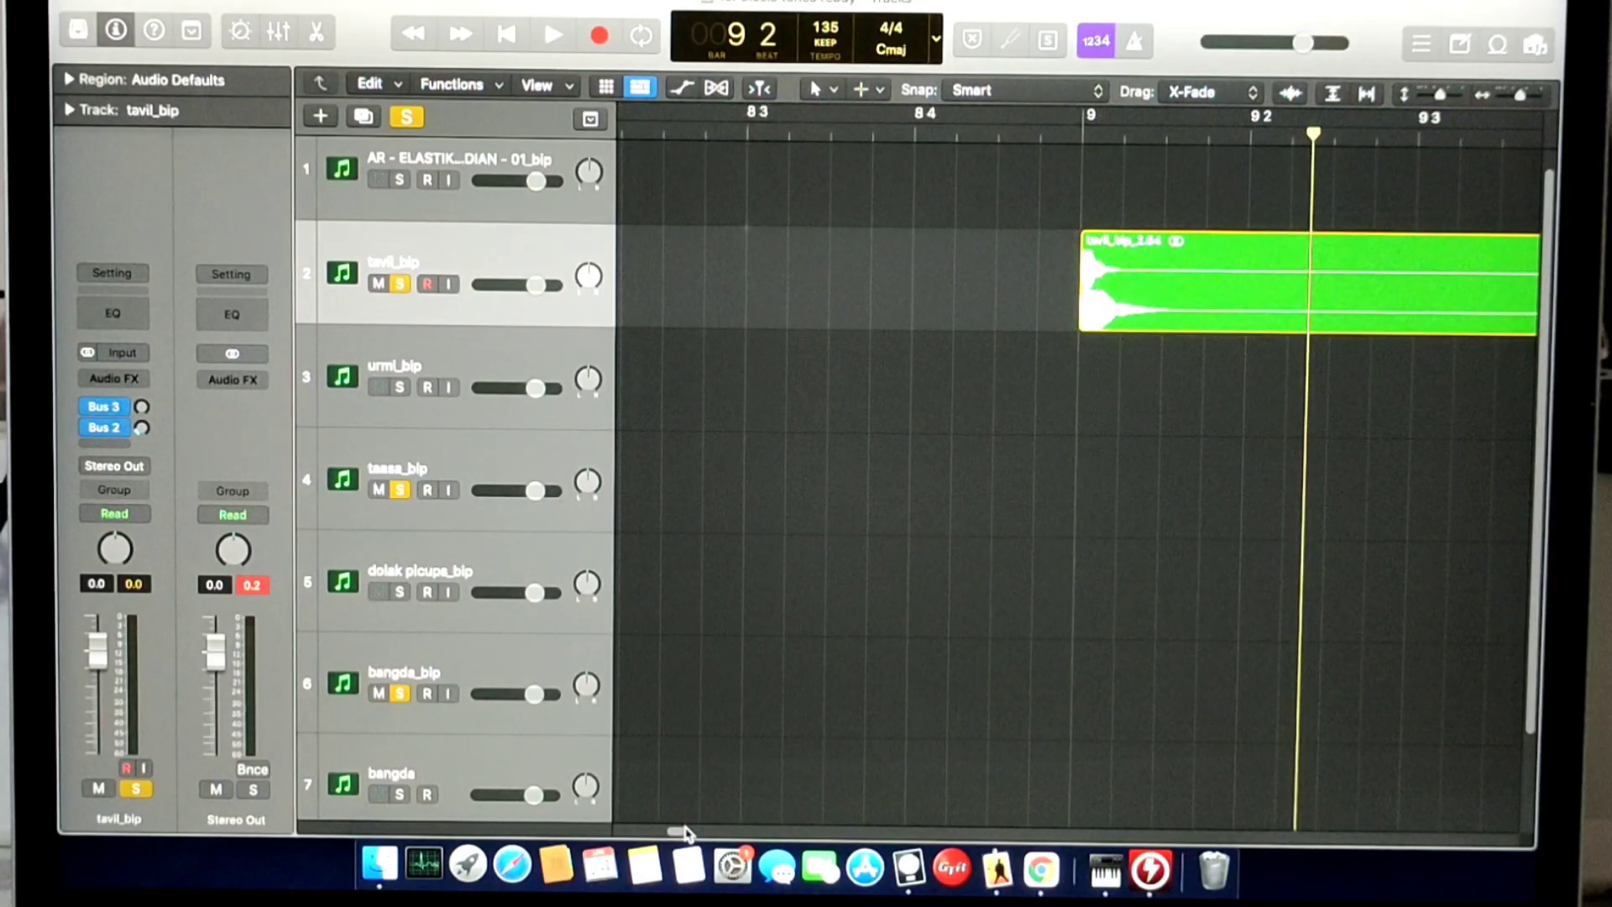
key(space)
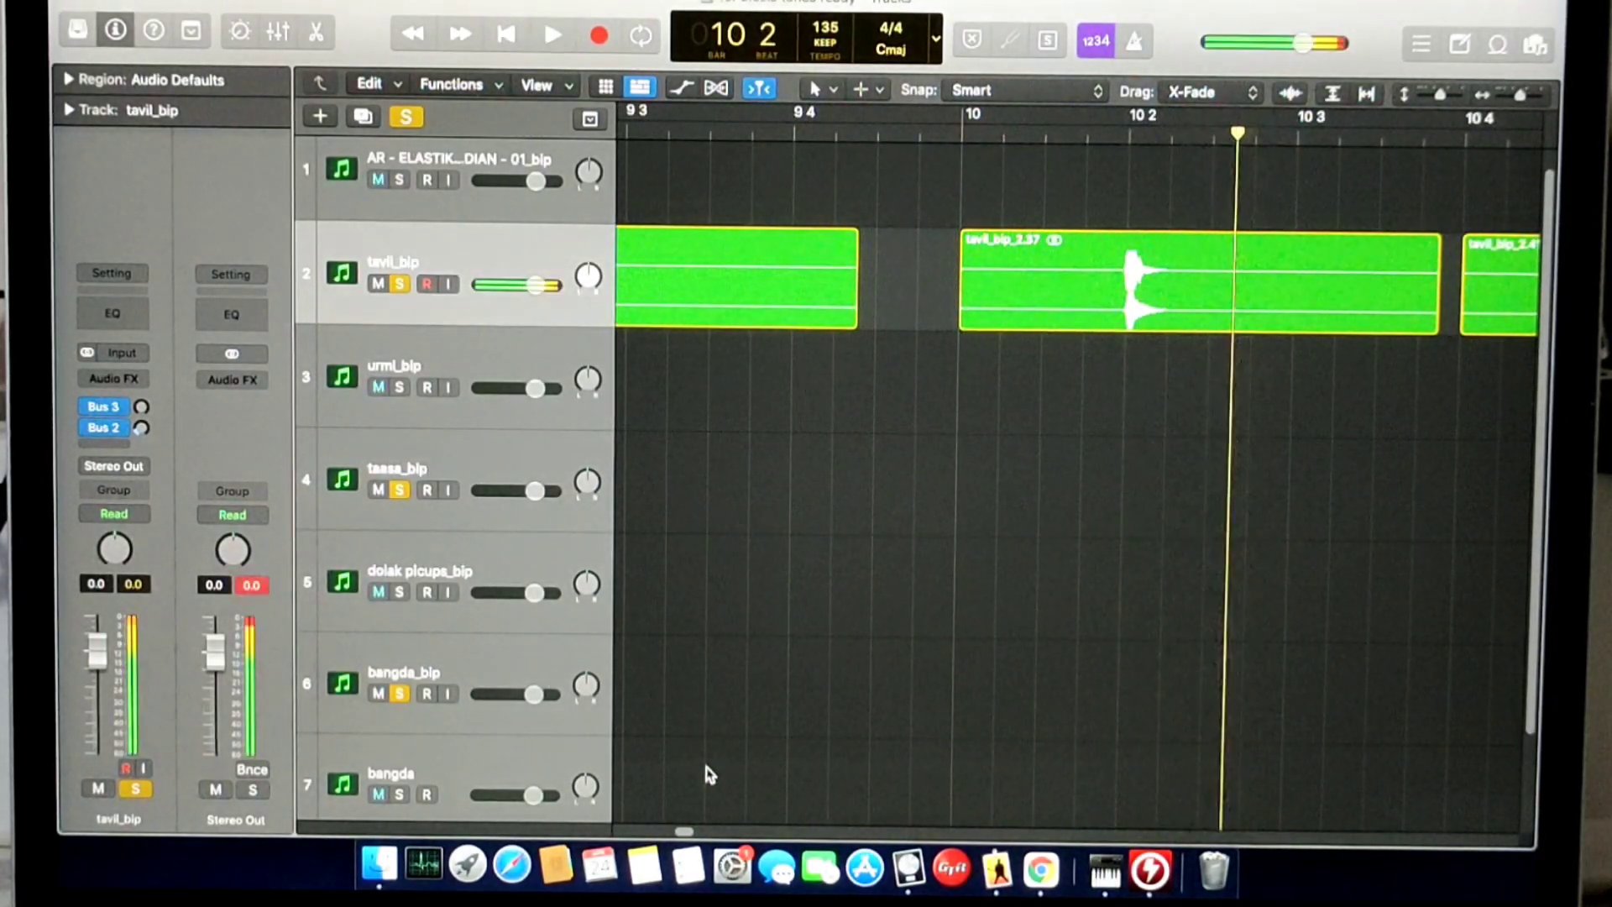
drag(944, 306, 1125, 323)
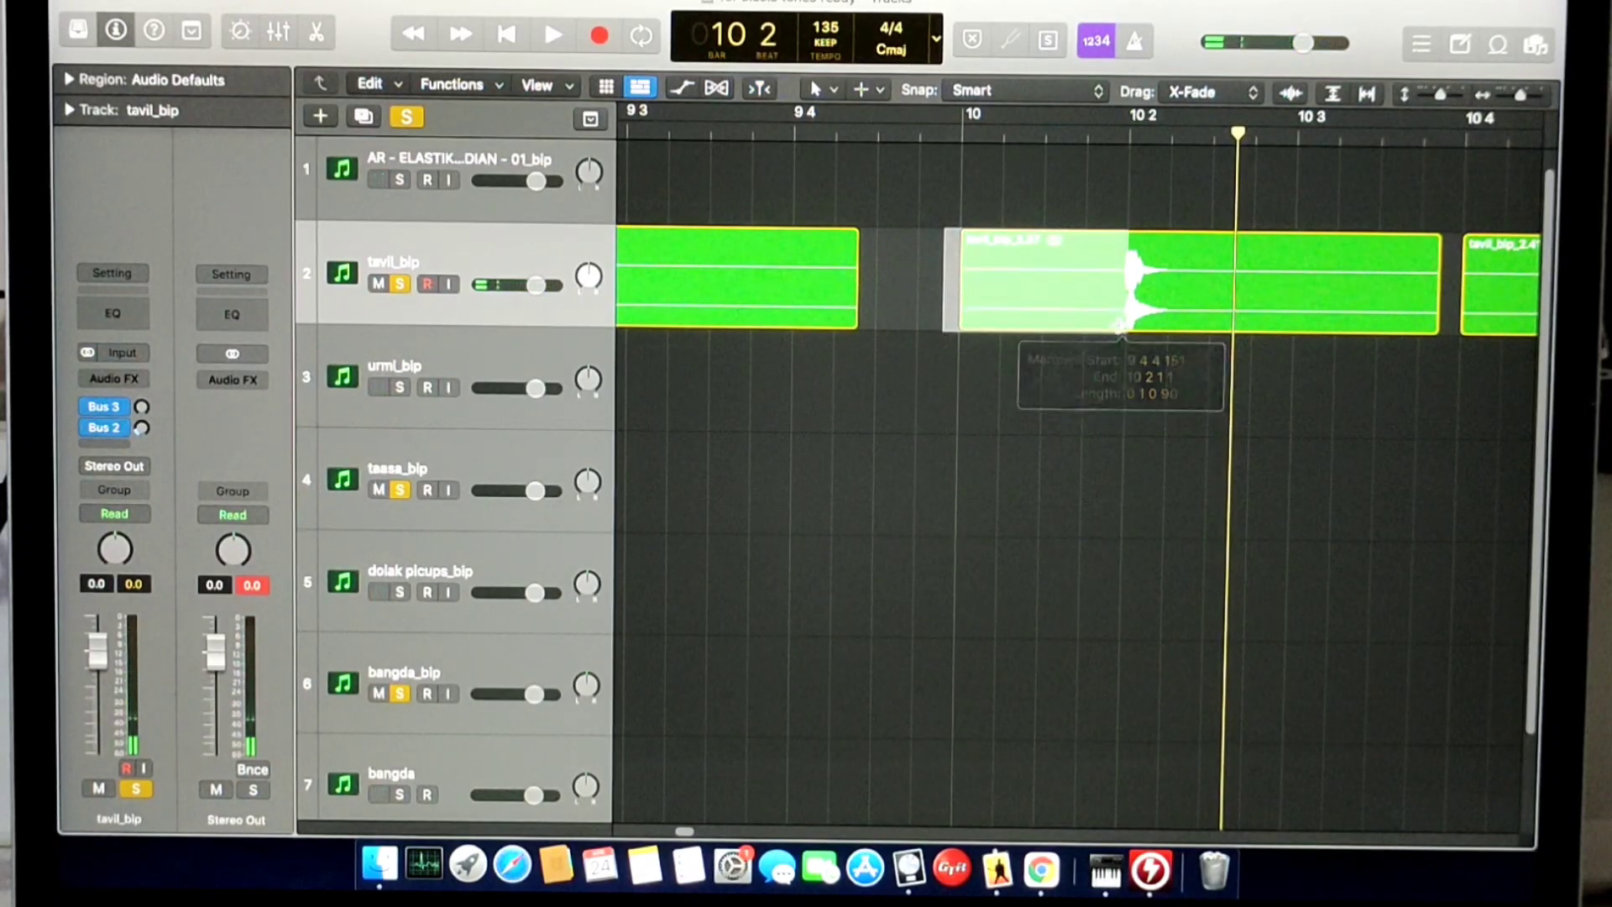
key(Delete)
- Slide the trimmed tavil_bip region earlier and play it back to check the timing
drag(1278, 277, 1040, 282)
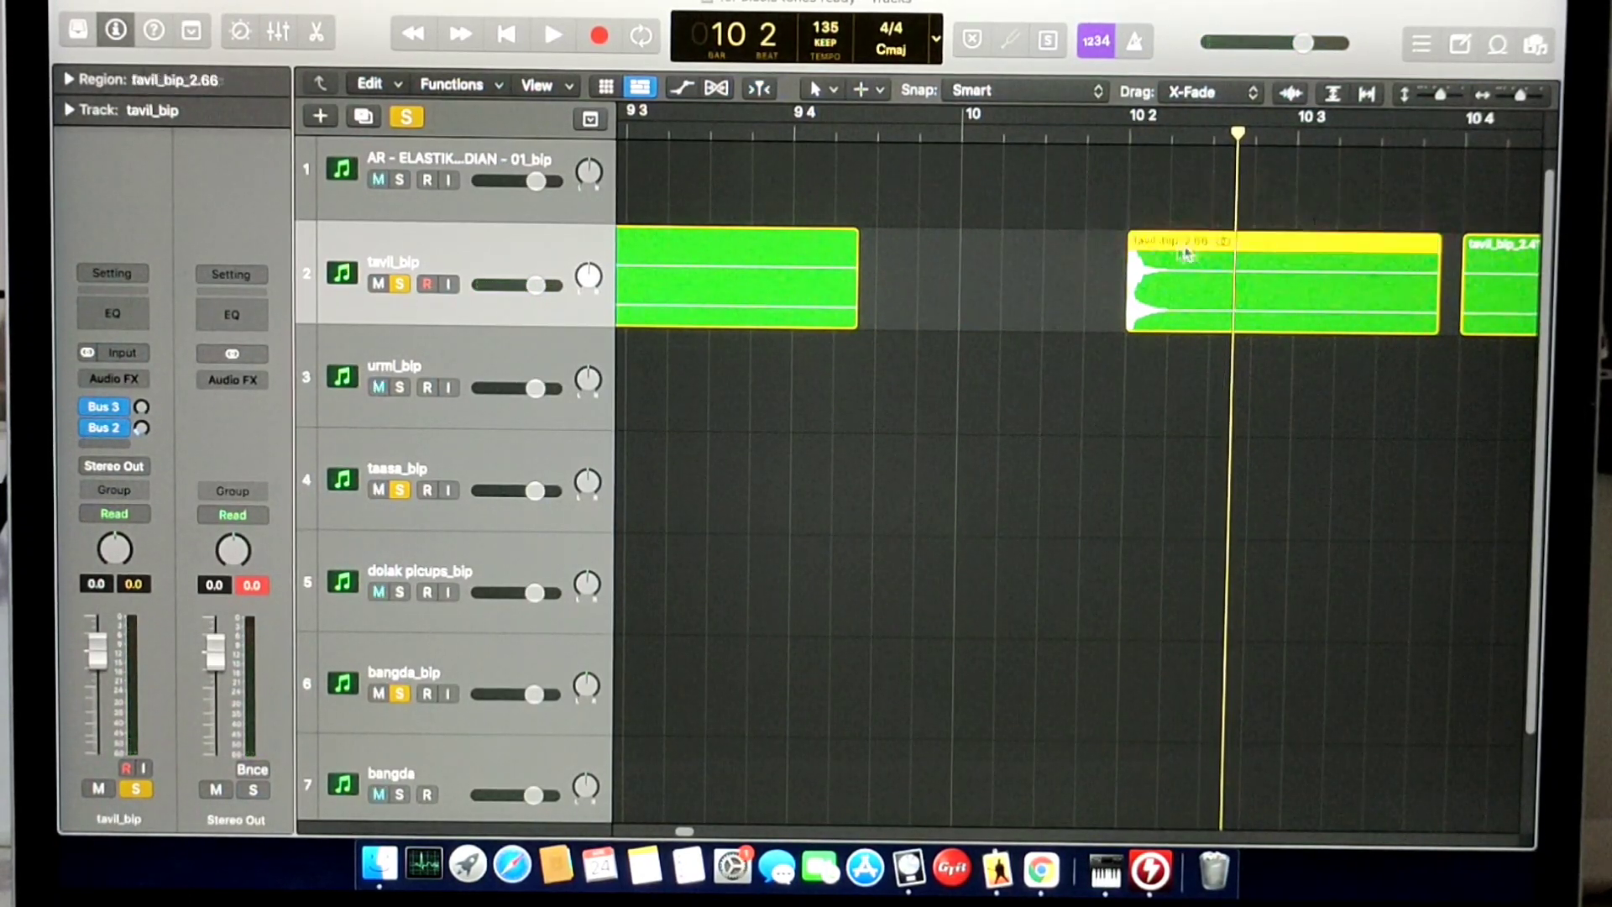
key(space)
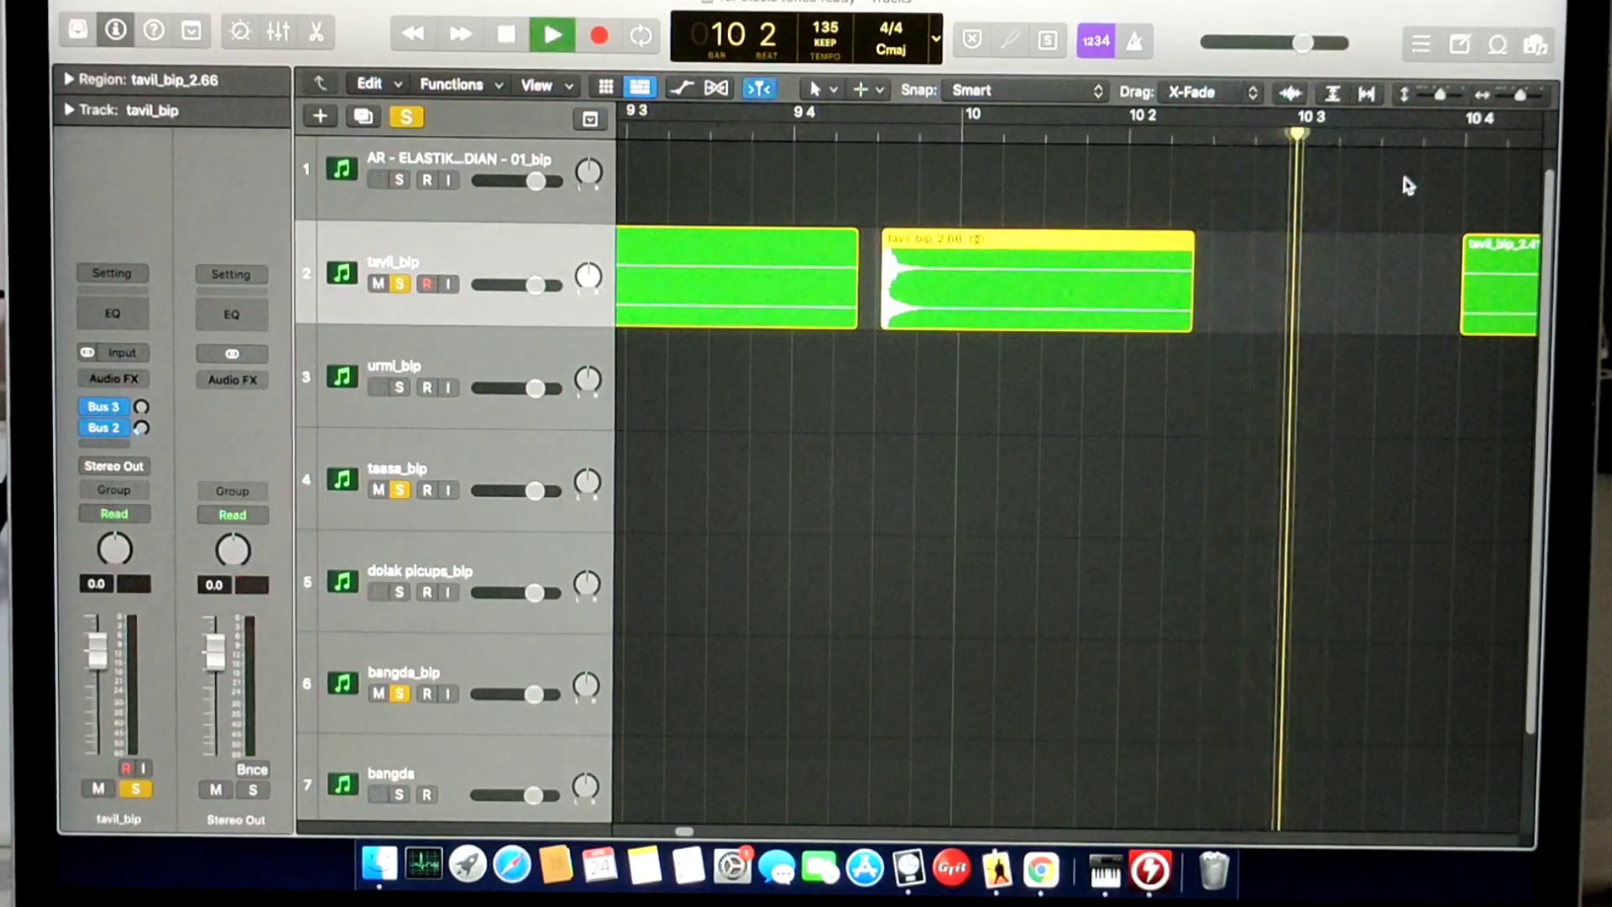
key(space)
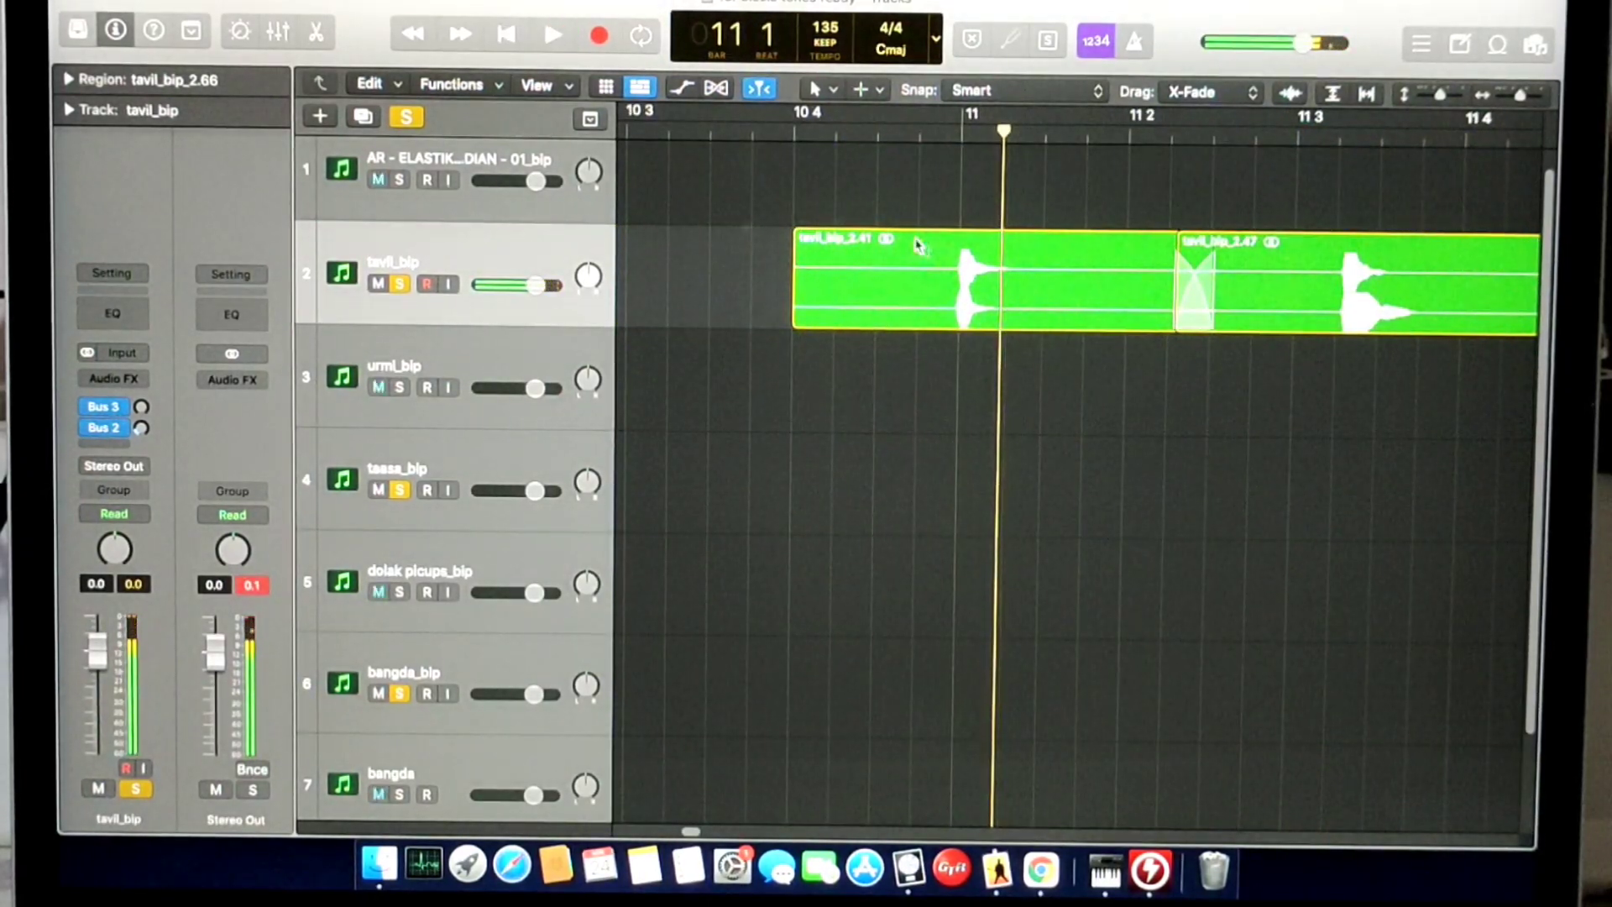
- Cut the silent stretches out of the following tavil_bip regions around bar 11
drag(1079, 303, 1241, 315)
key(Delete)
key(Delete)
mouse_move(783, 317)
mouse_down()
mouse_move(947, 328)
mouse_move(962, 421)
mouse_up()
key(Delete)
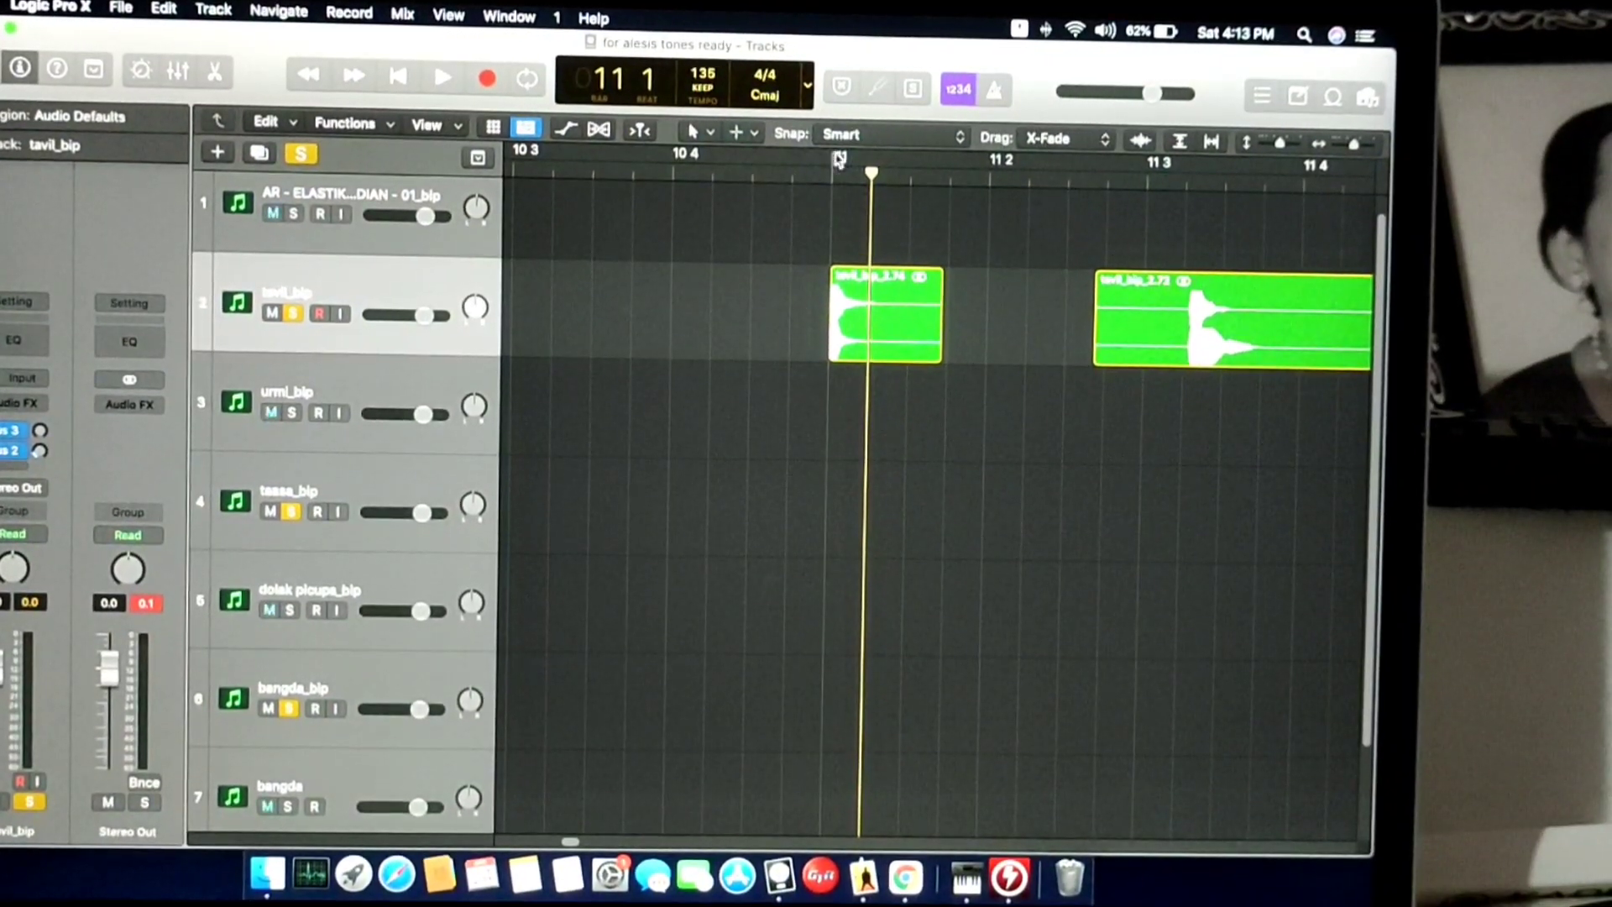
- Play from bar 10 4 and delete the silence before the hit near bar 13
click(813, 177)
key(space)
key(space)
key(space)
key(space)
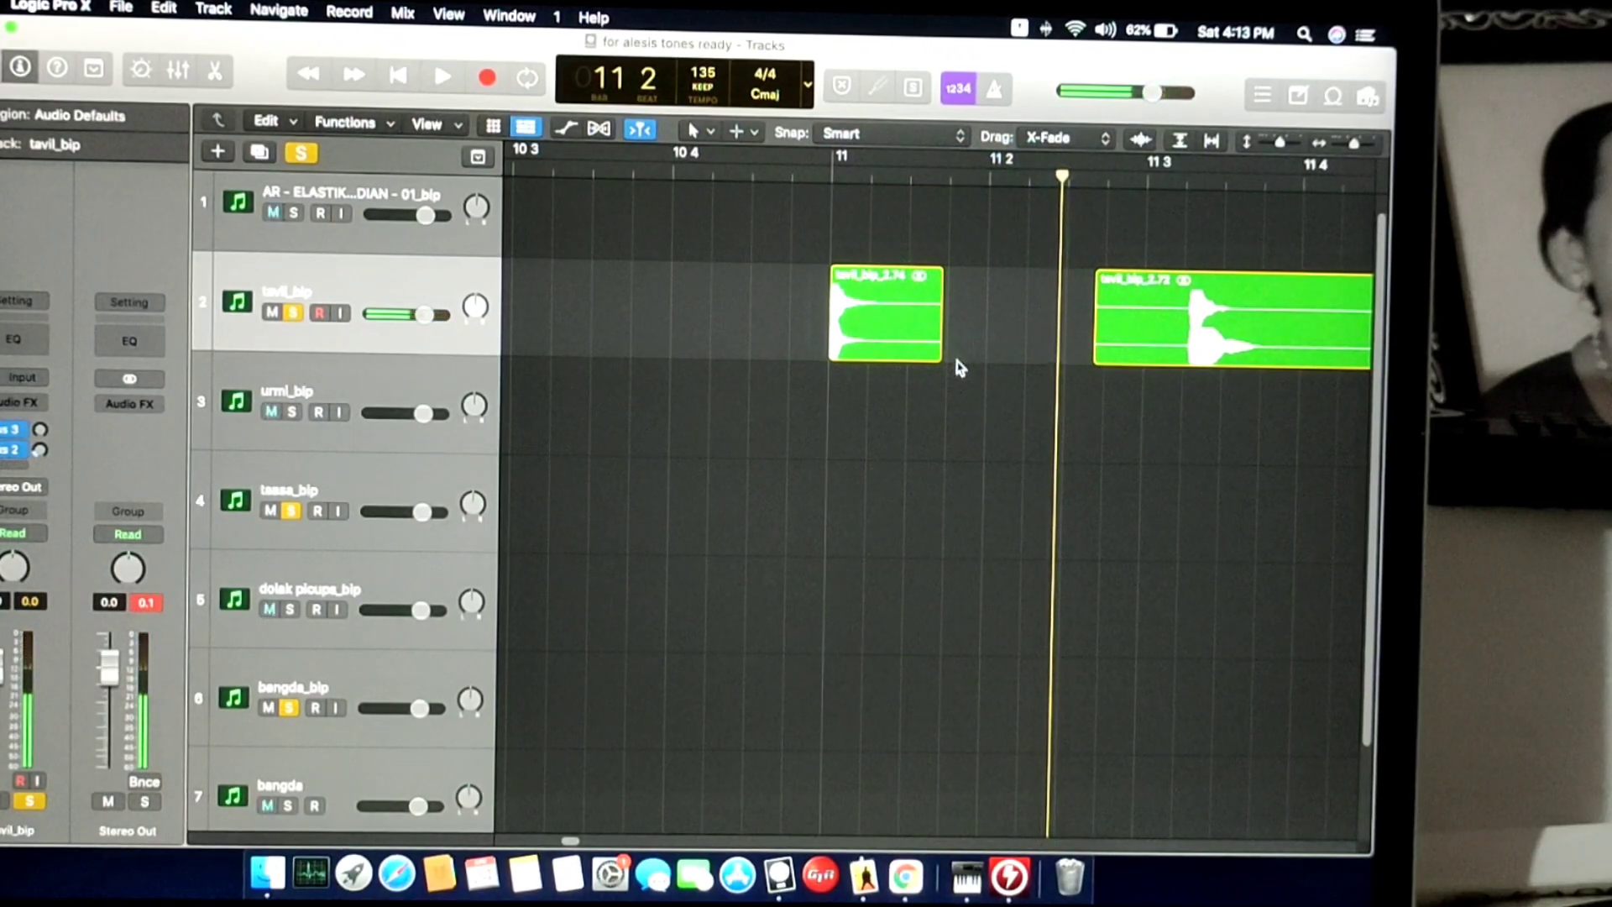
key(space)
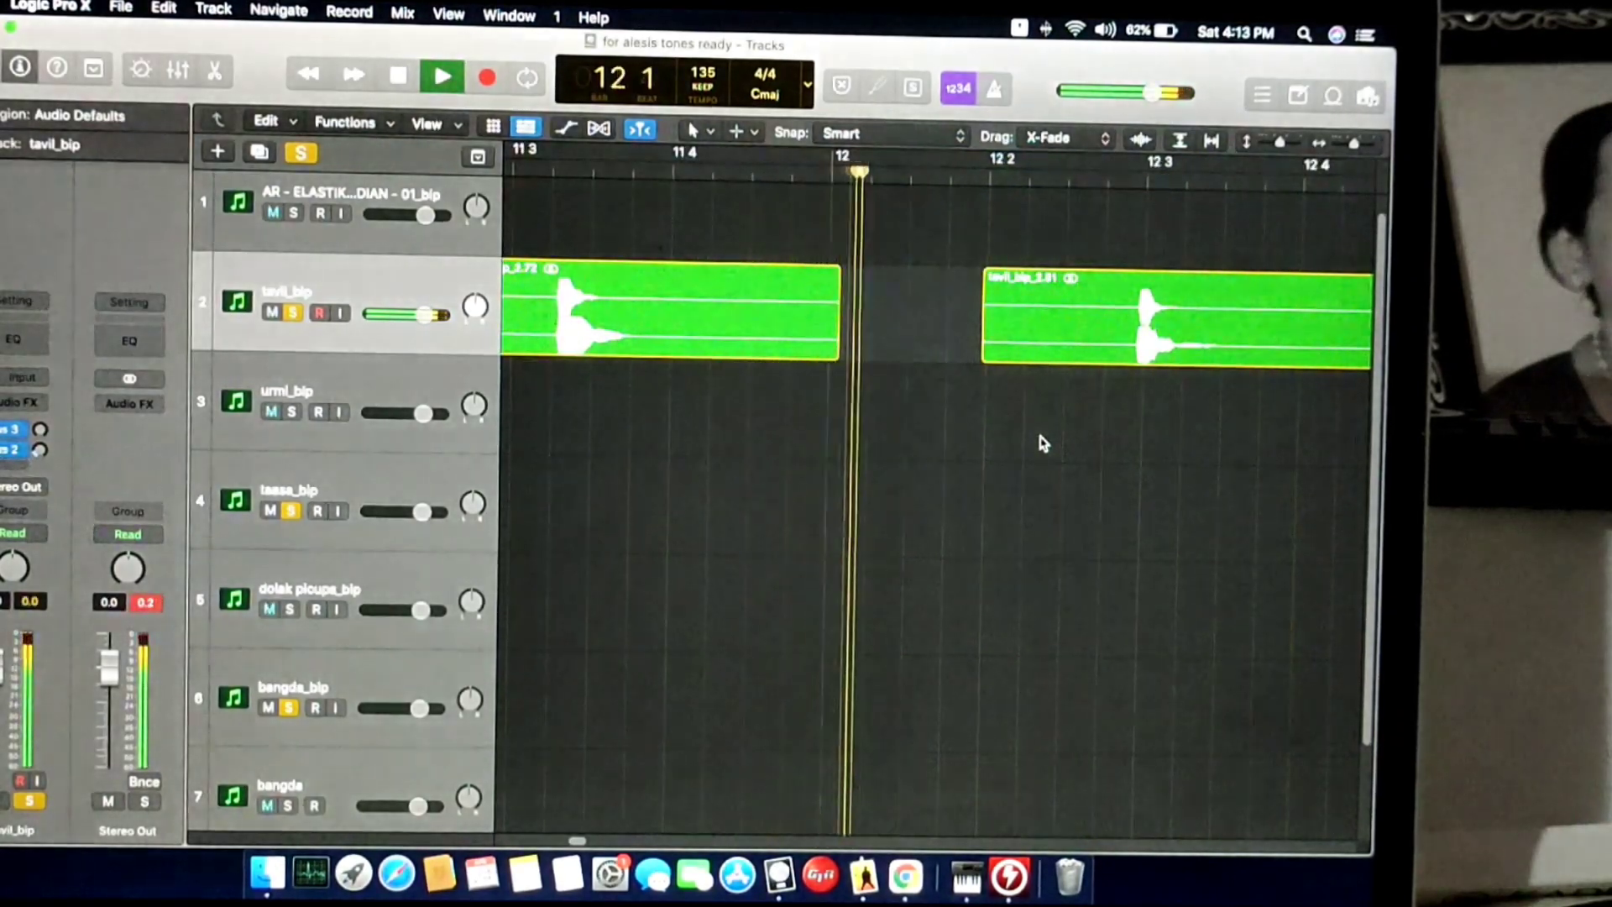
key(space)
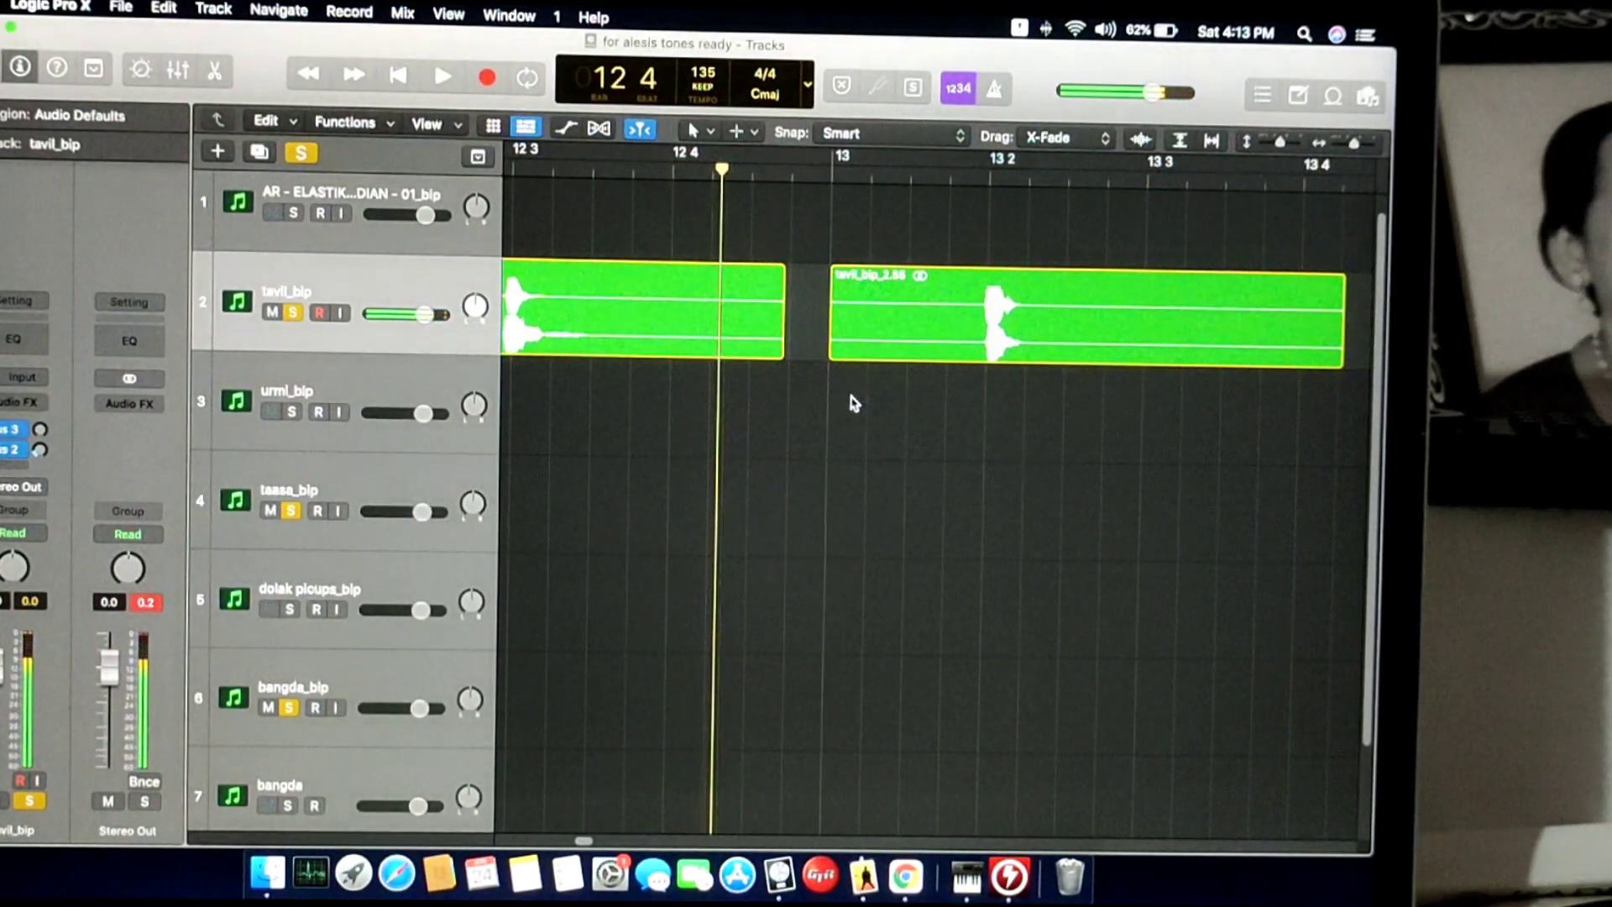
drag(817, 314, 982, 320)
key(Delete)
- Shorten the tavil_bip region to end after its hit and delete the leftover tail
key(cmd+Down)
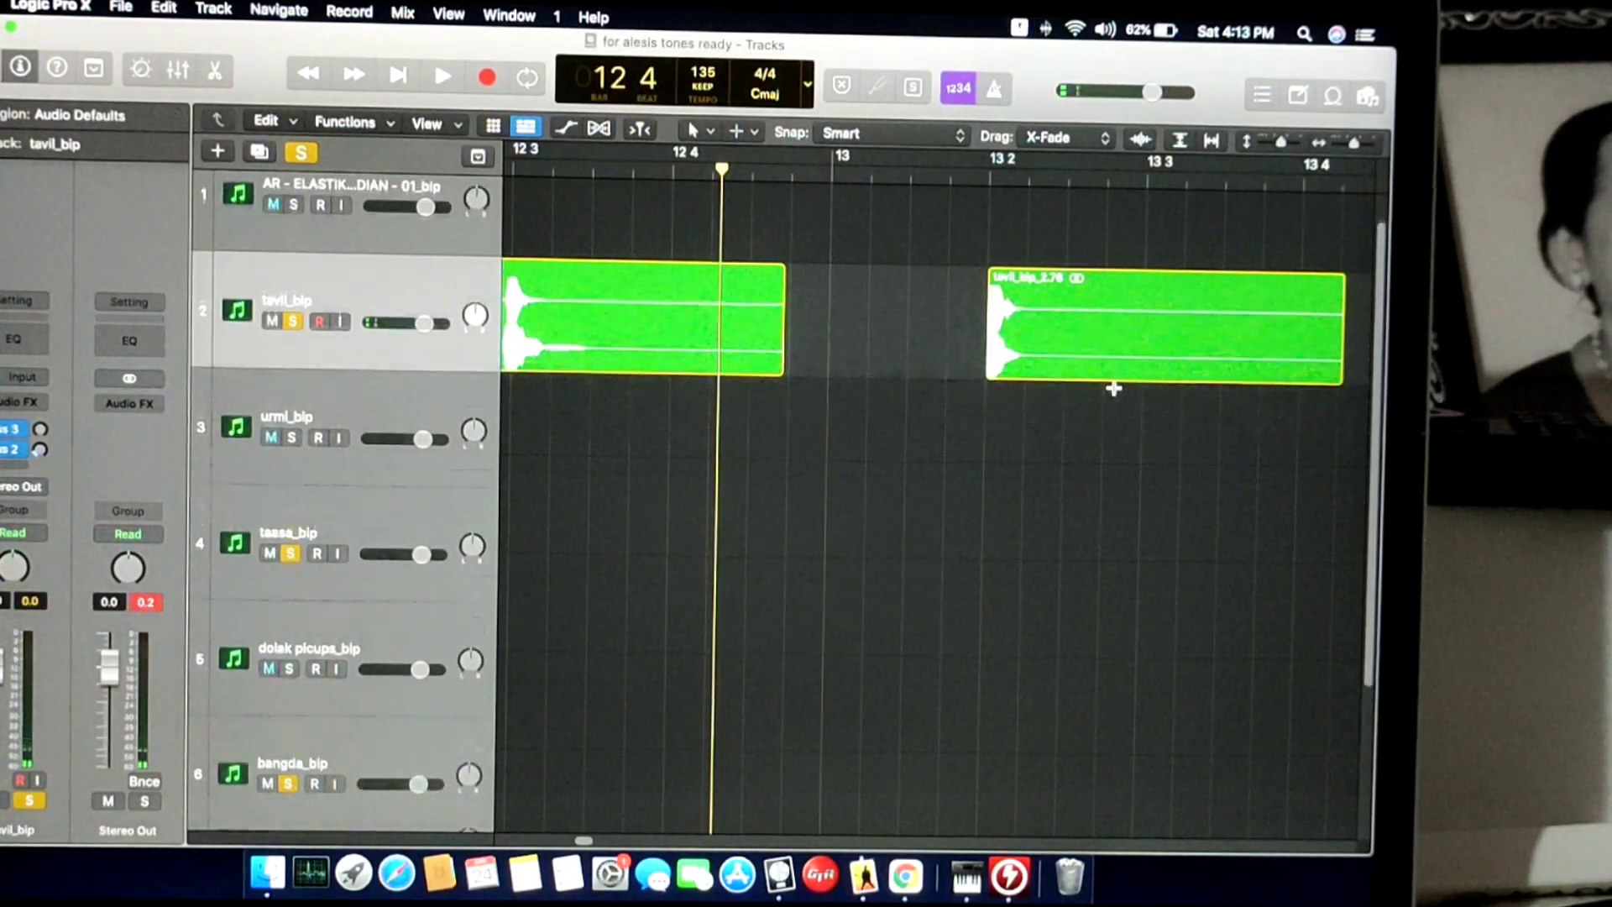
key(cmd+Right)
key(cmd+Right)
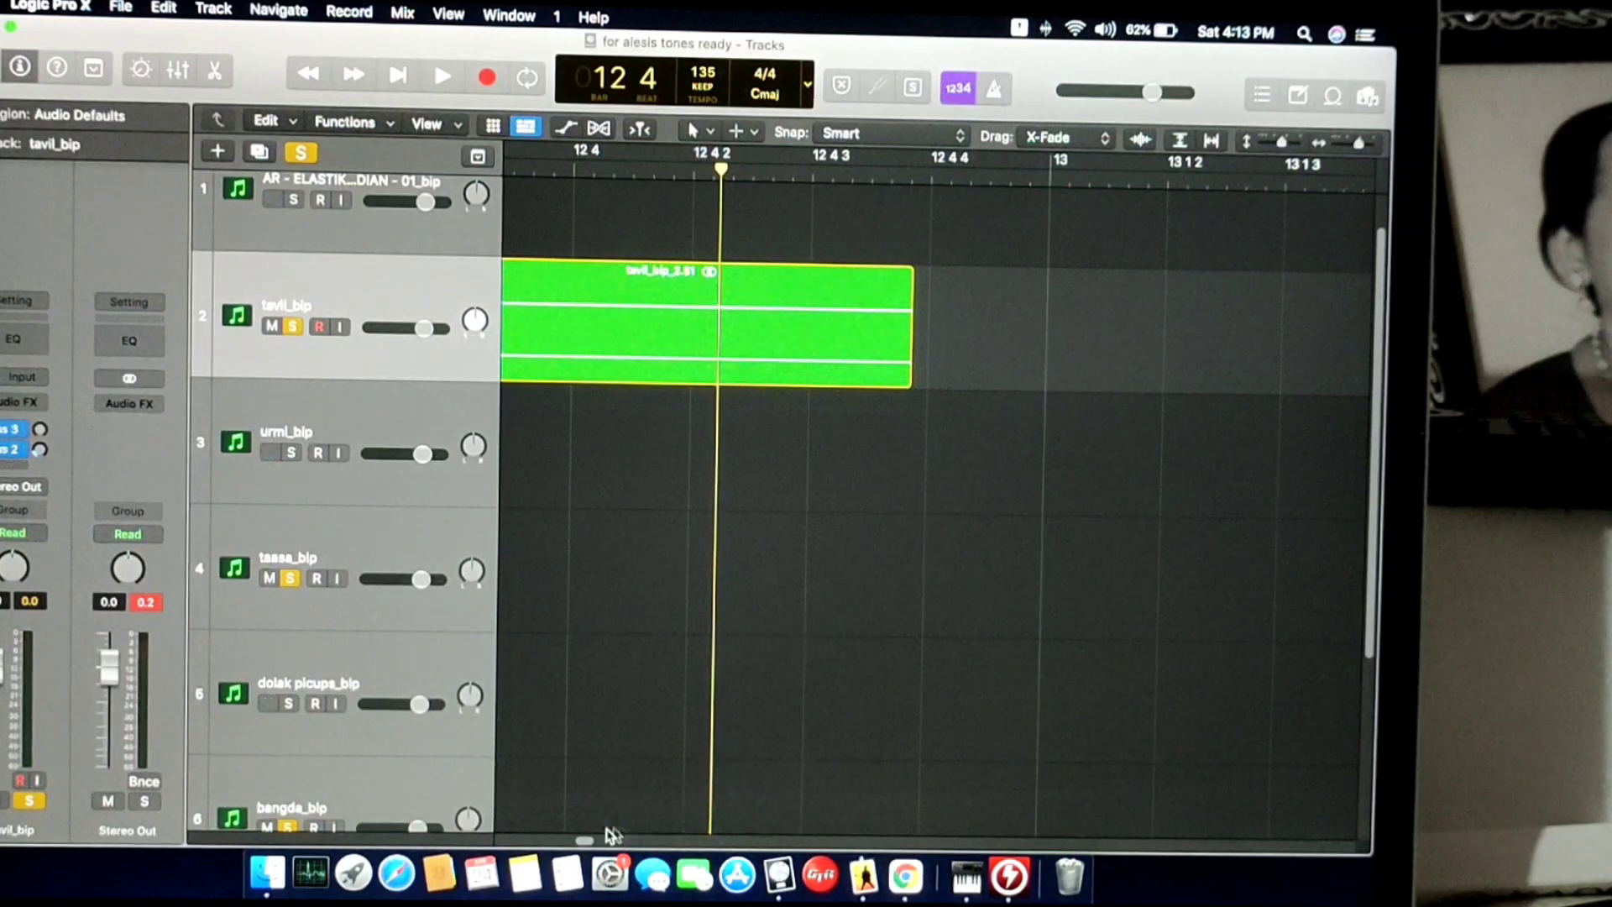
scroll(590, 842, right, 10)
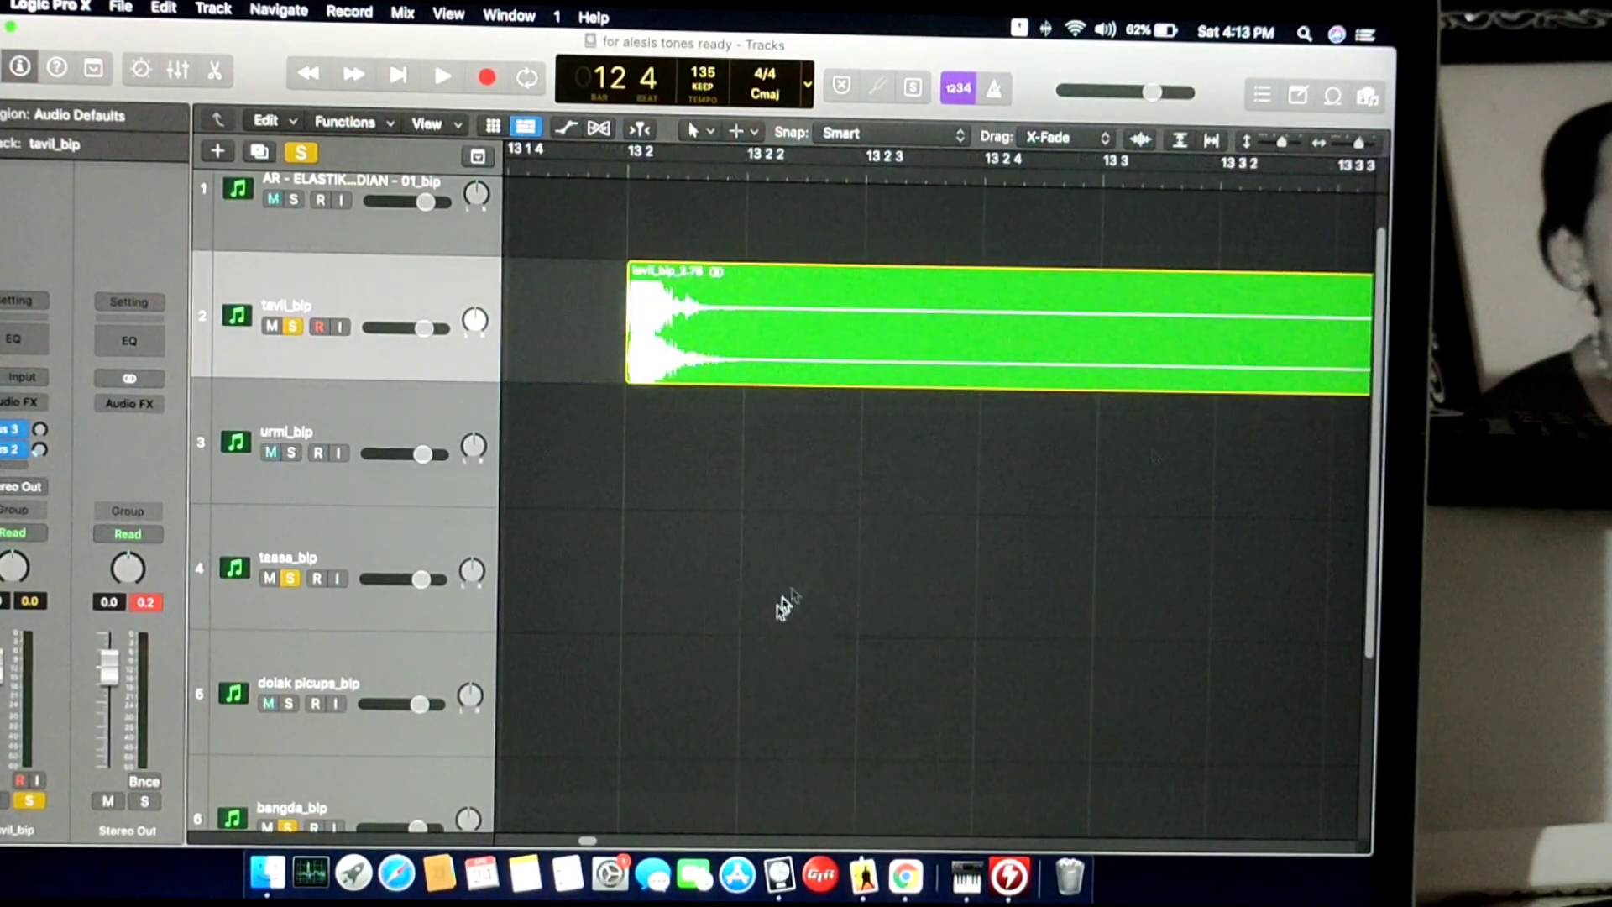
scroll(592, 841, right, 10)
scroll(705, 781, right, 5)
scroll(672, 749, right, 5)
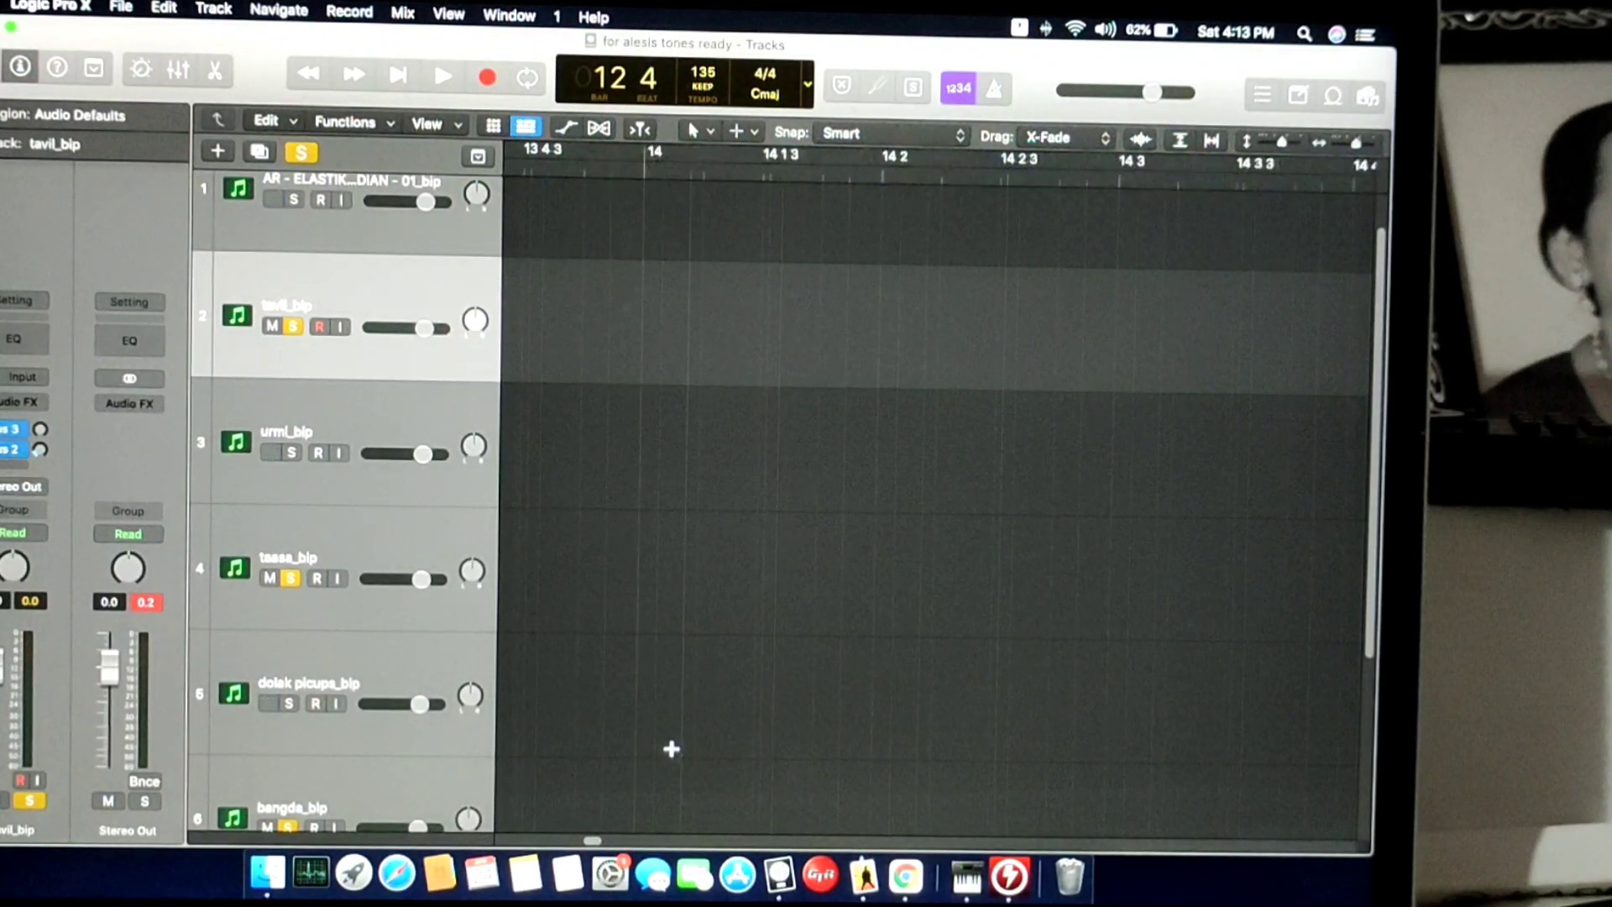
scroll(589, 842, left, 5)
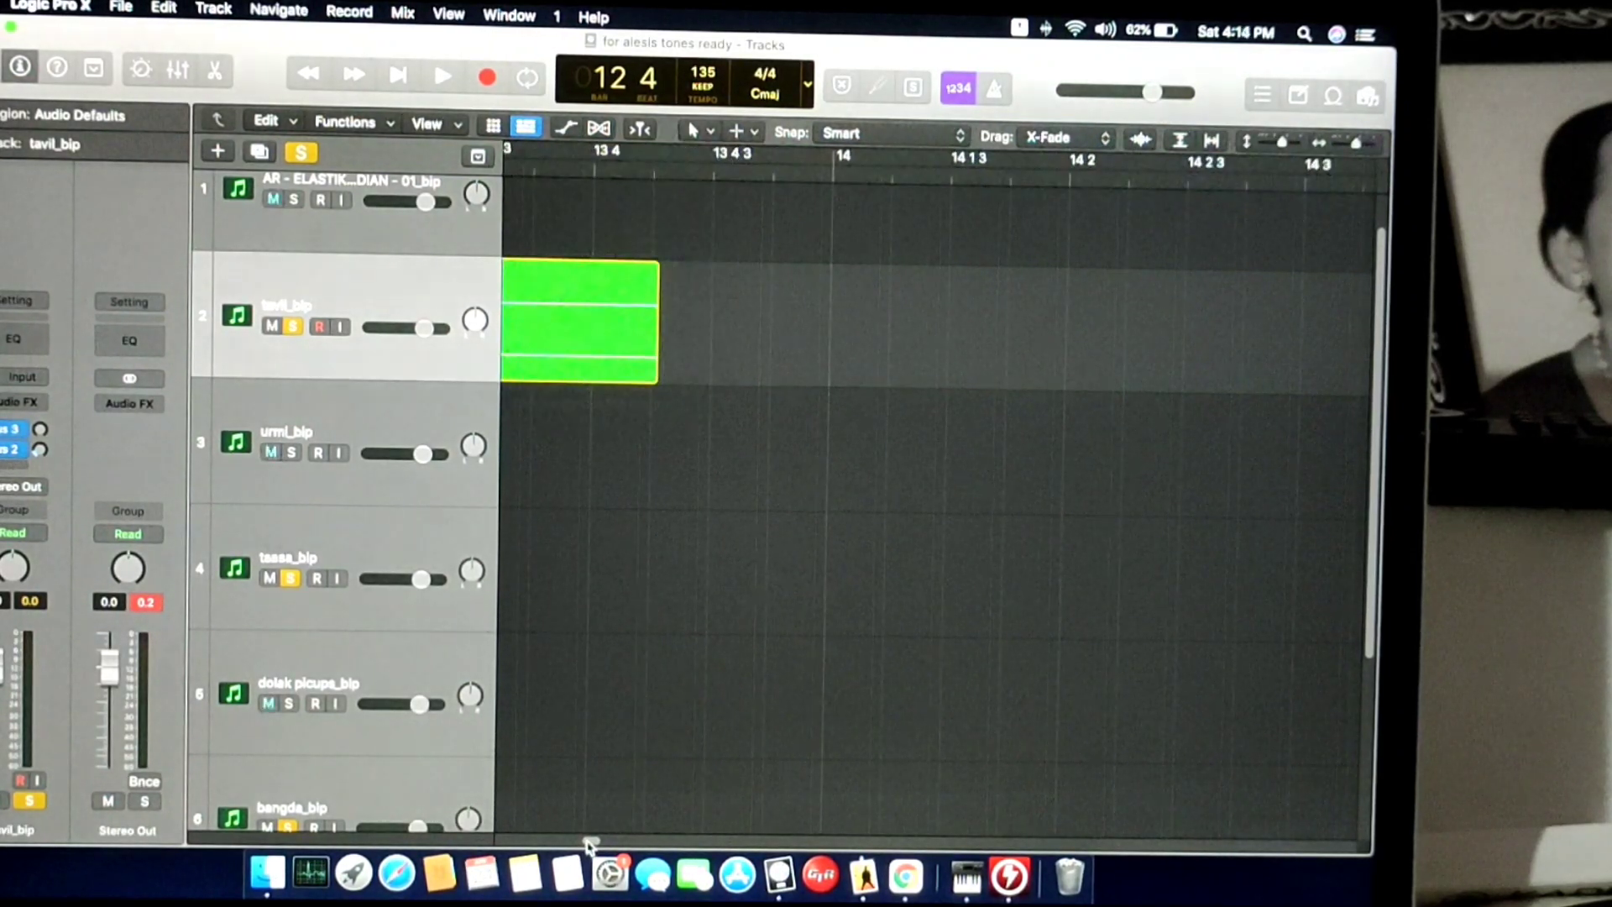
scroll(592, 838, left, 8)
scroll(597, 832, left, 8)
scroll(612, 820, right, 5)
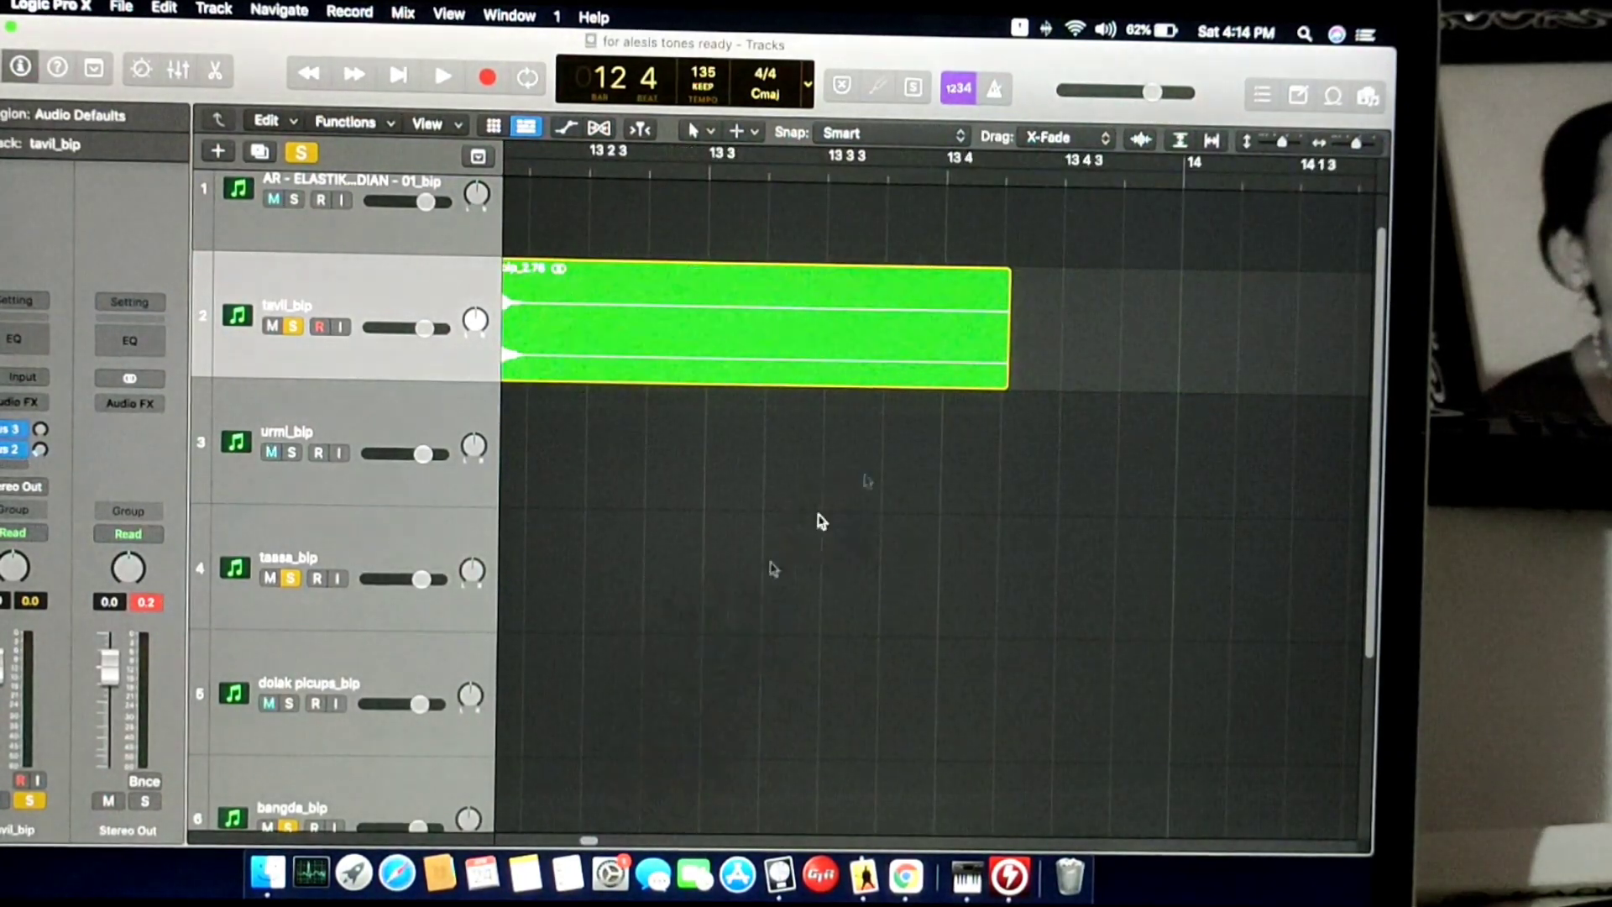
drag(1131, 371, 881, 377)
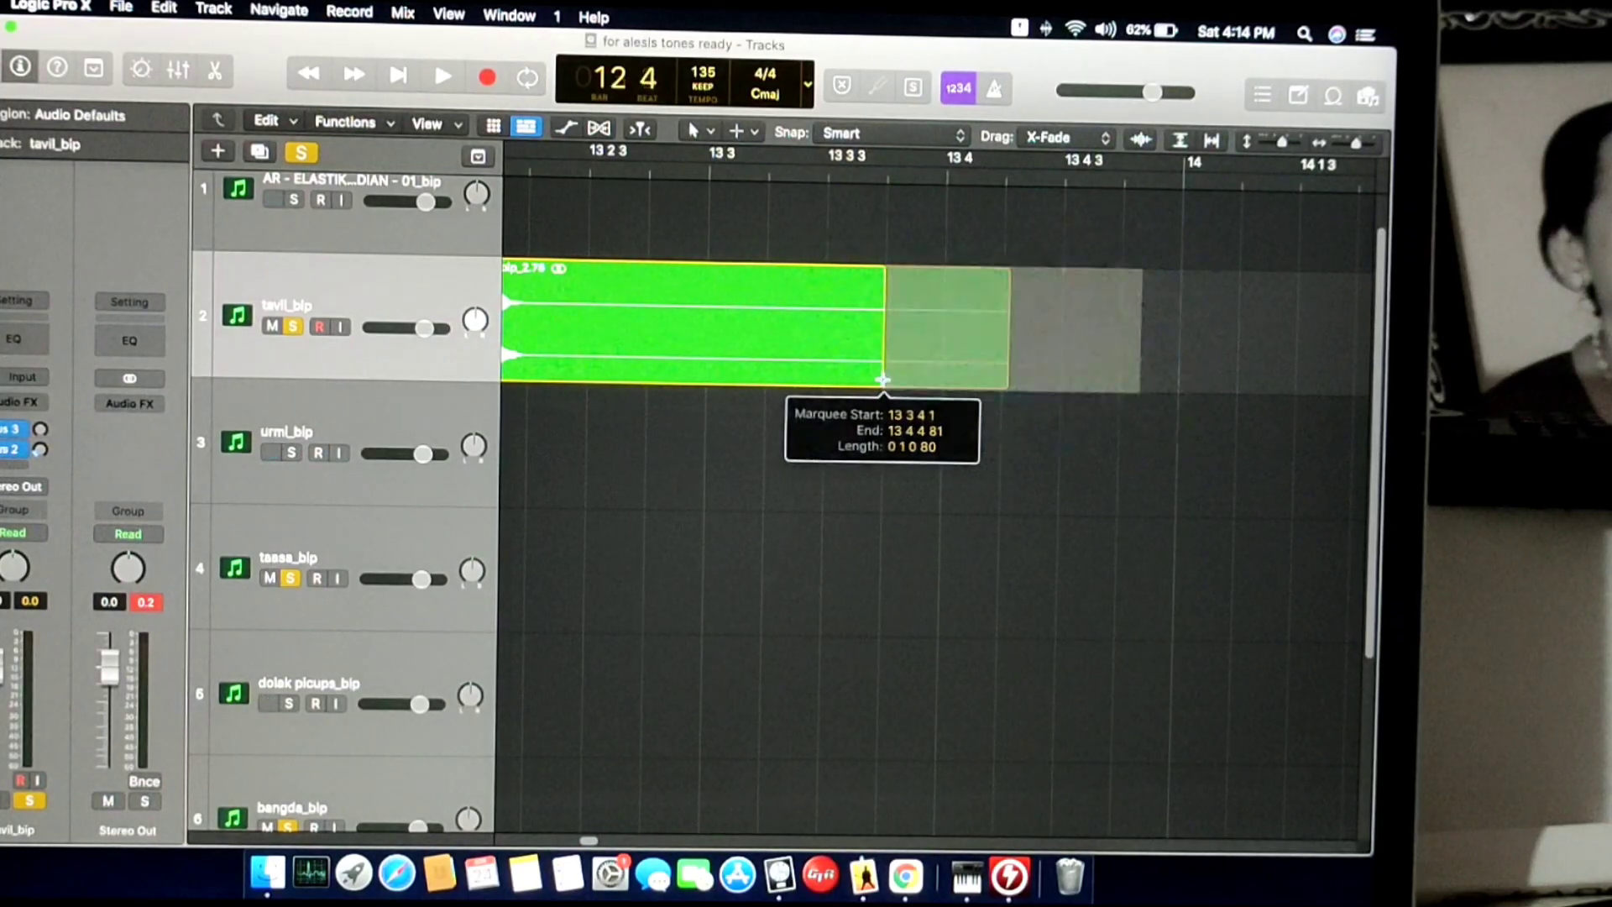
scroll(587, 844, left, 5)
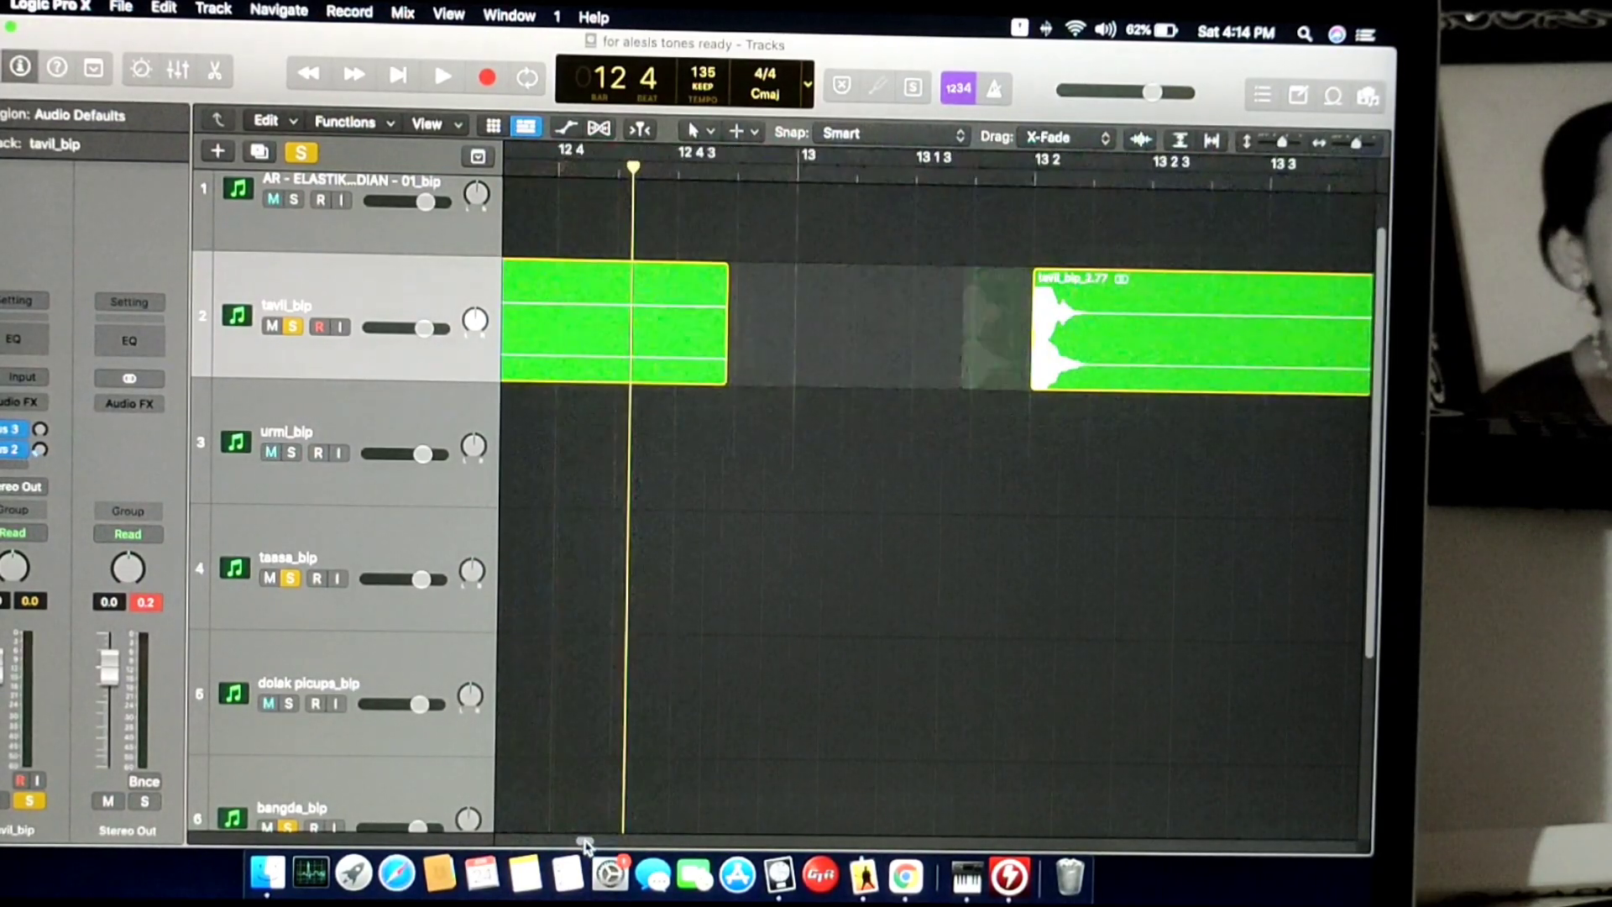
scroll(587, 844, right, 5)
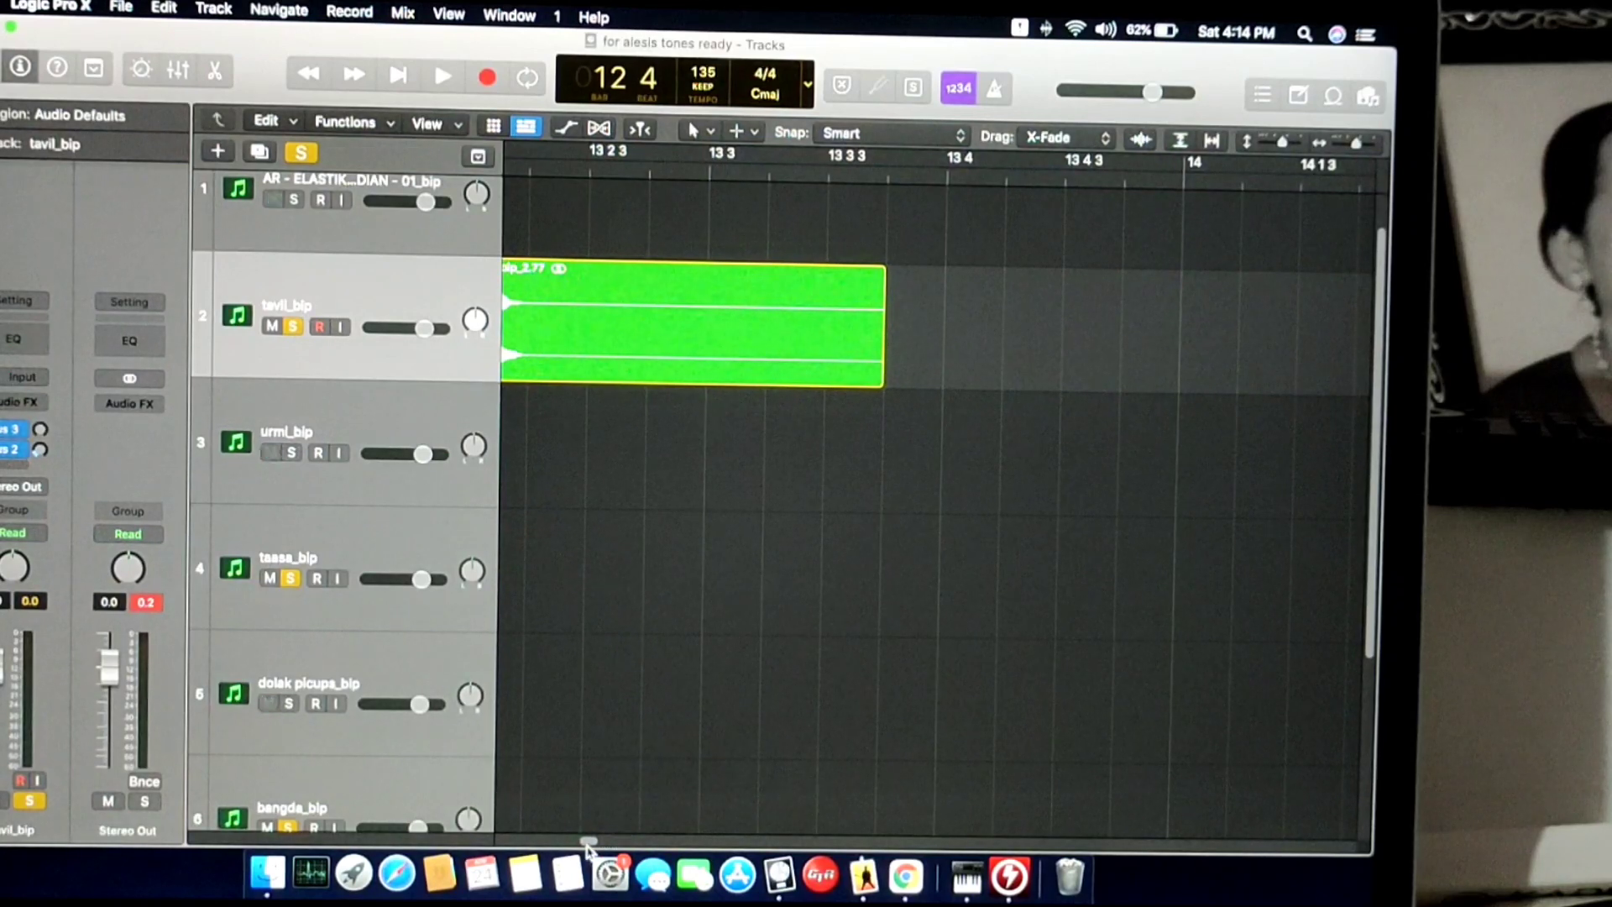
scroll(587, 843, left, 3)
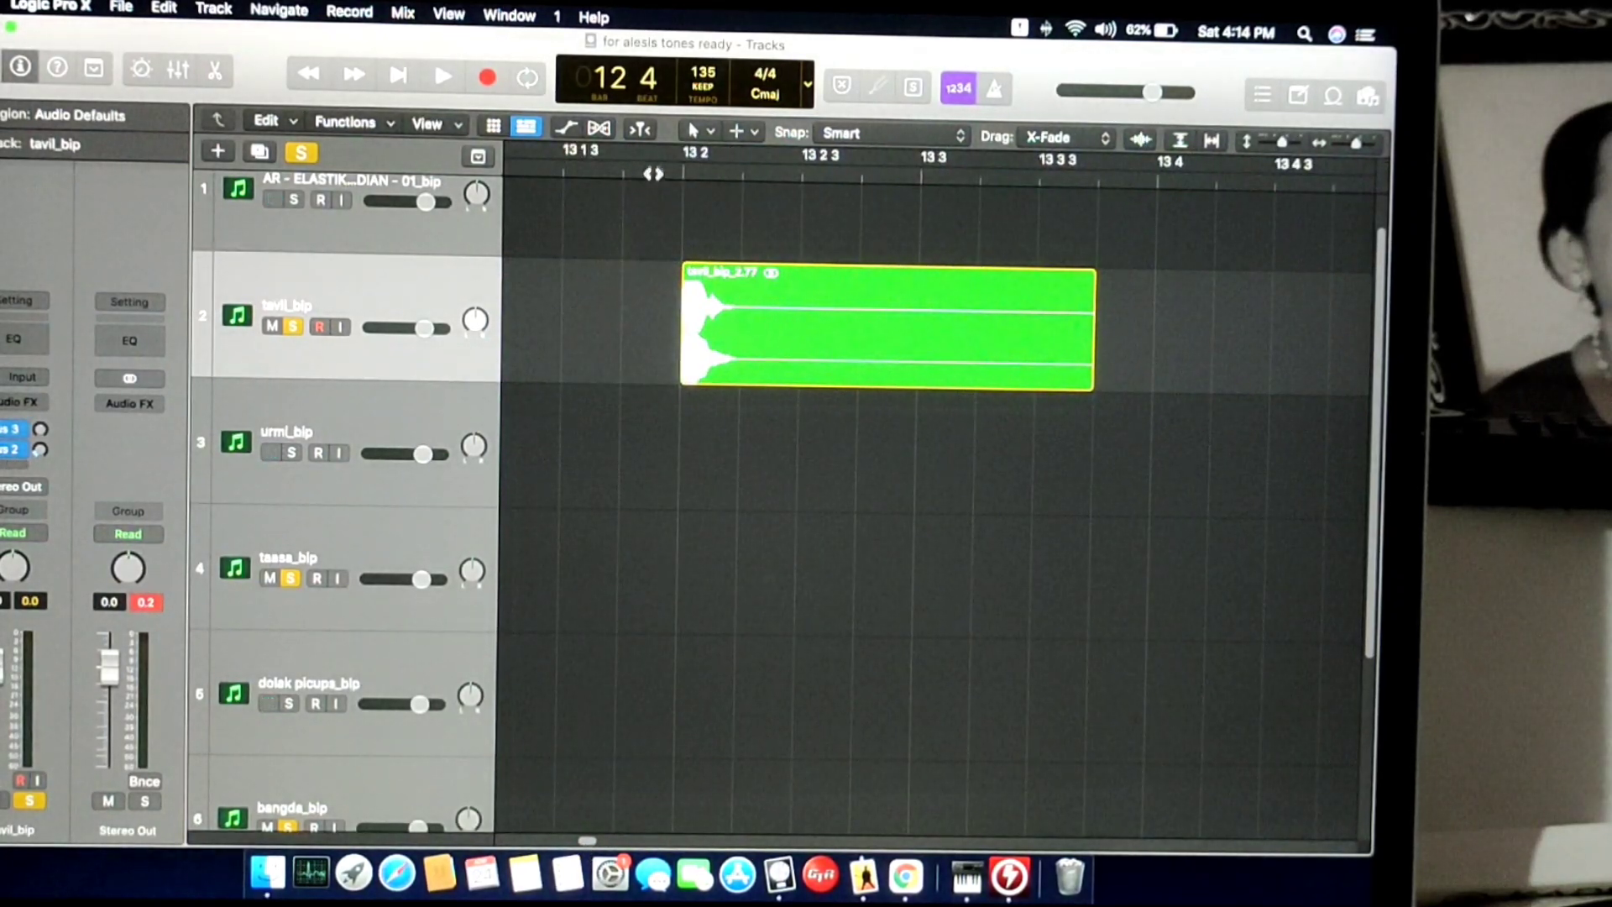
double_click(654, 169)
key(space)
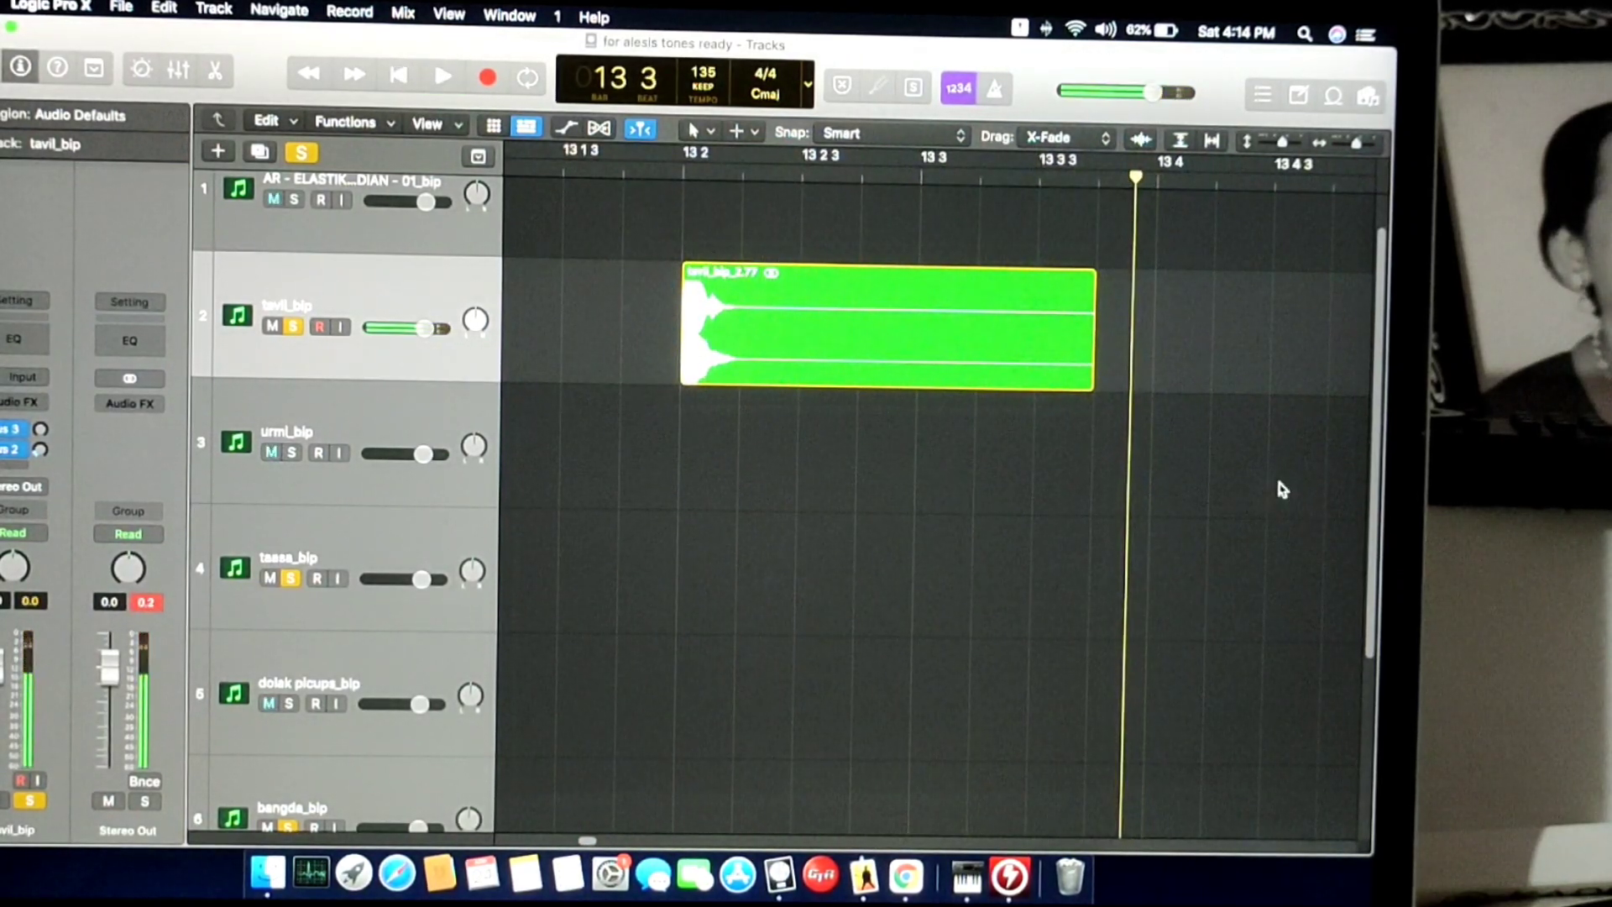
drag(1322, 516, 1040, 345)
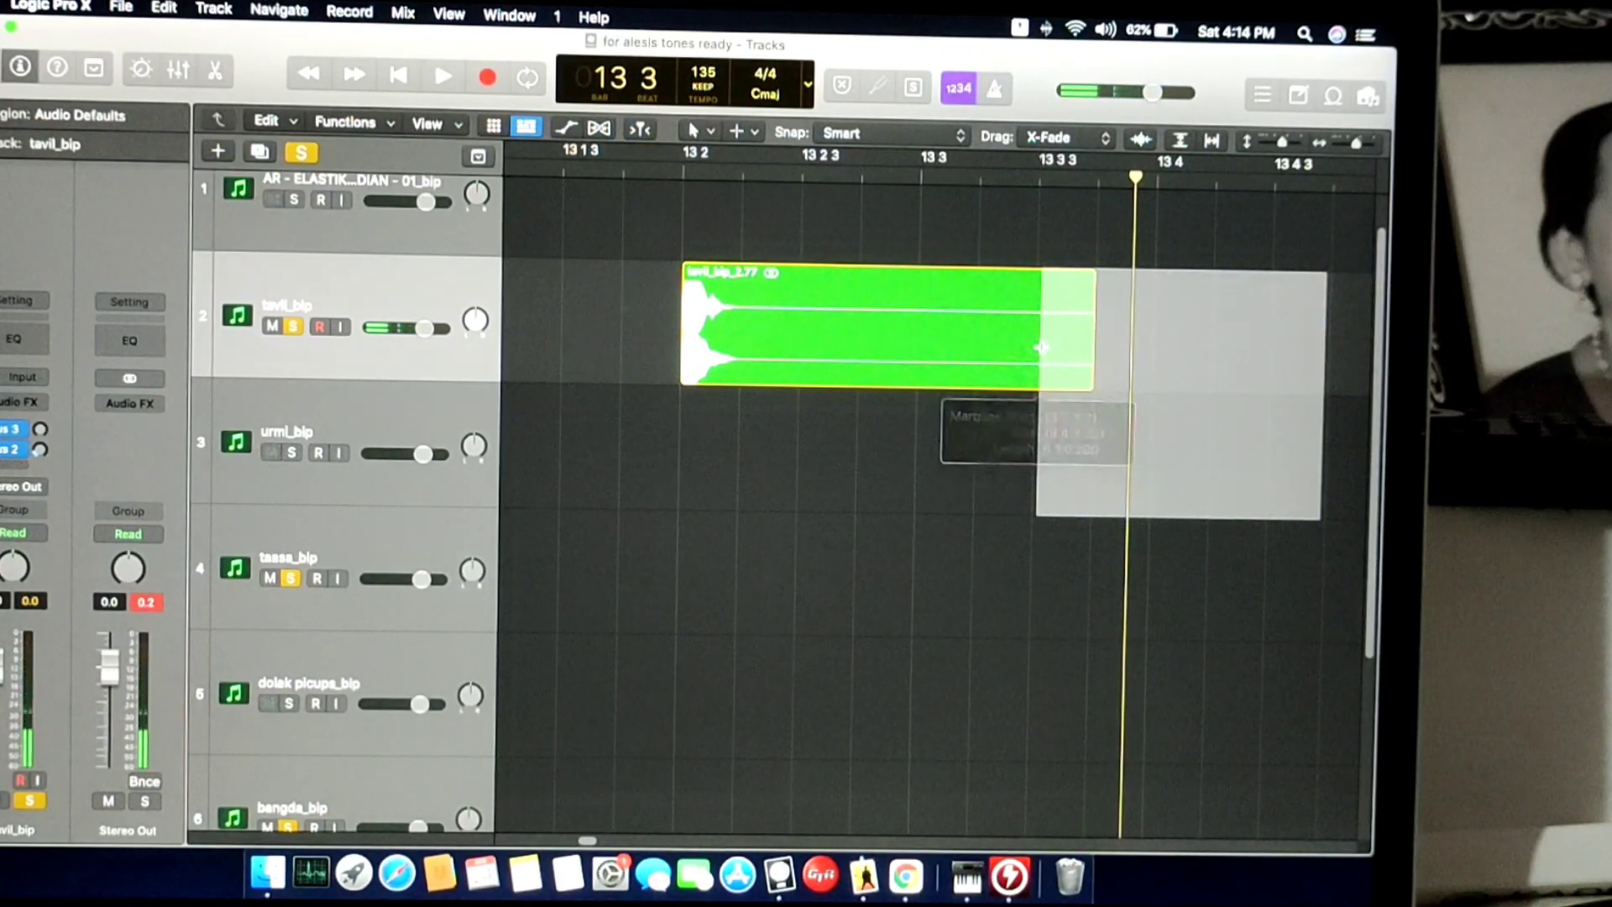
key(Delete)
scroll(1033, 515, left, 3)
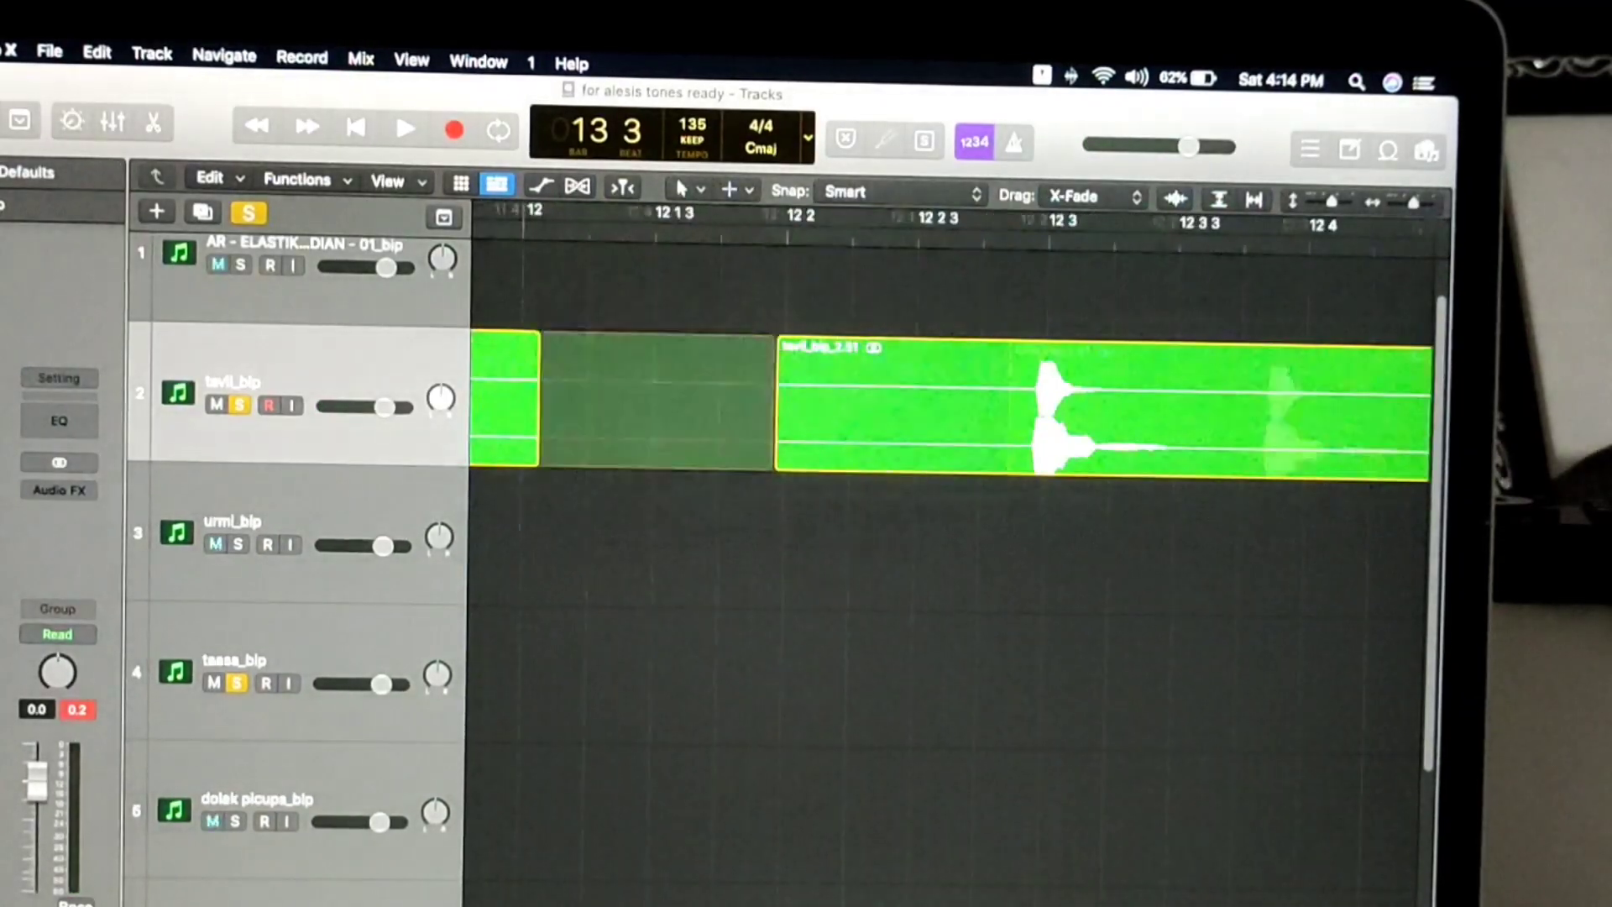
scroll(528, 790, left, 5)
- Open the Bounce dialog from the File menu, check the sample rates, and cancel
click(45, 55)
mouse_move(74, 547)
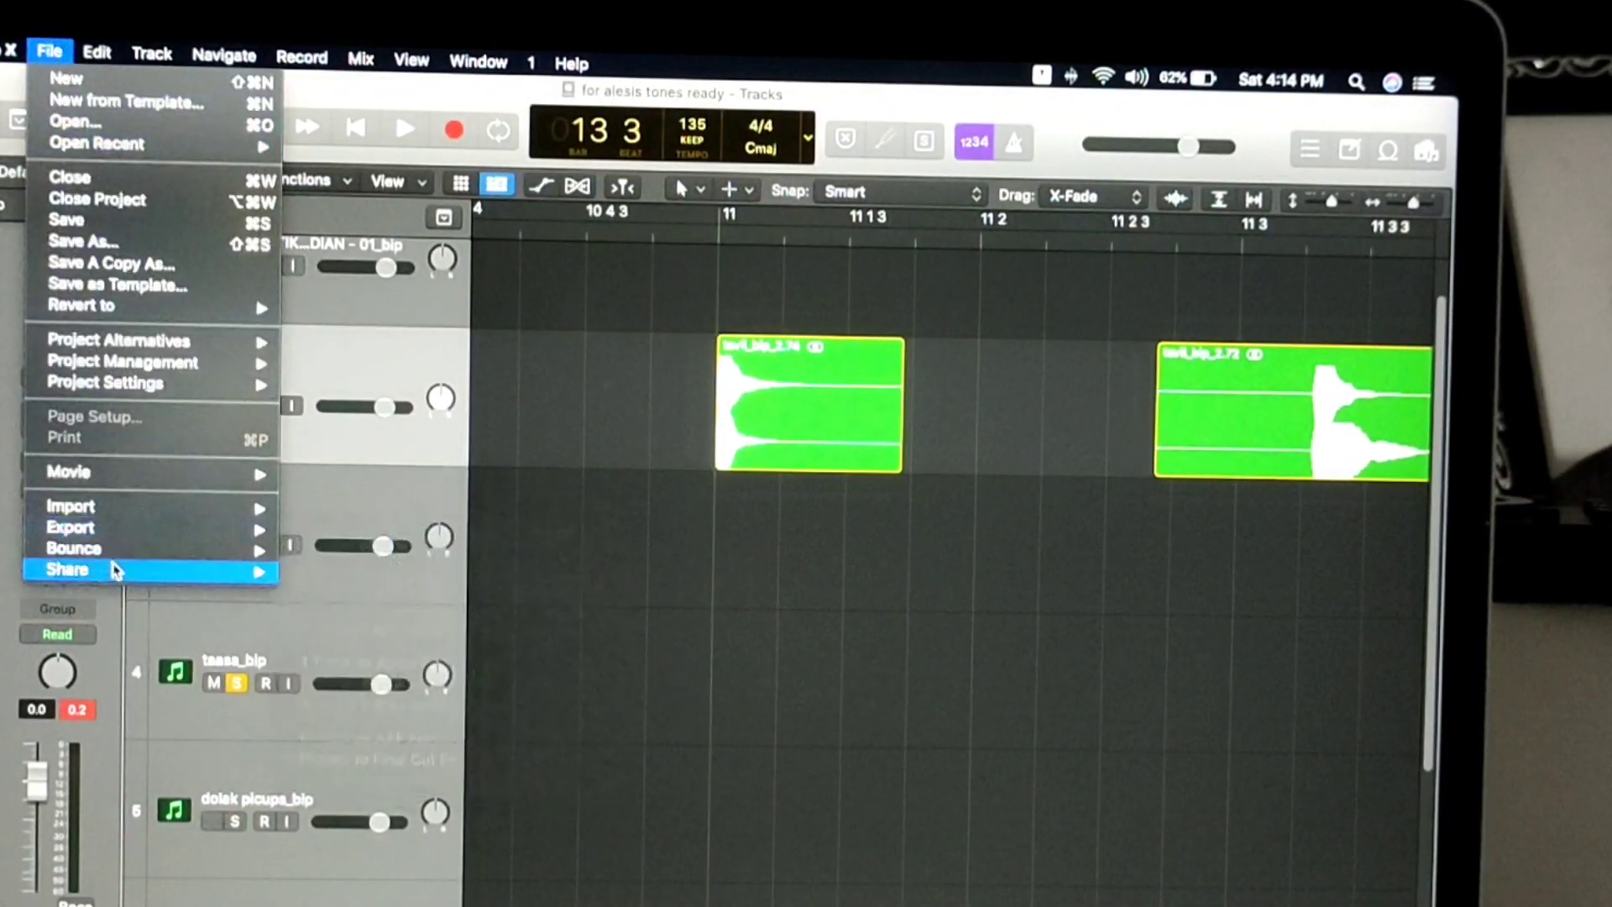
click(395, 628)
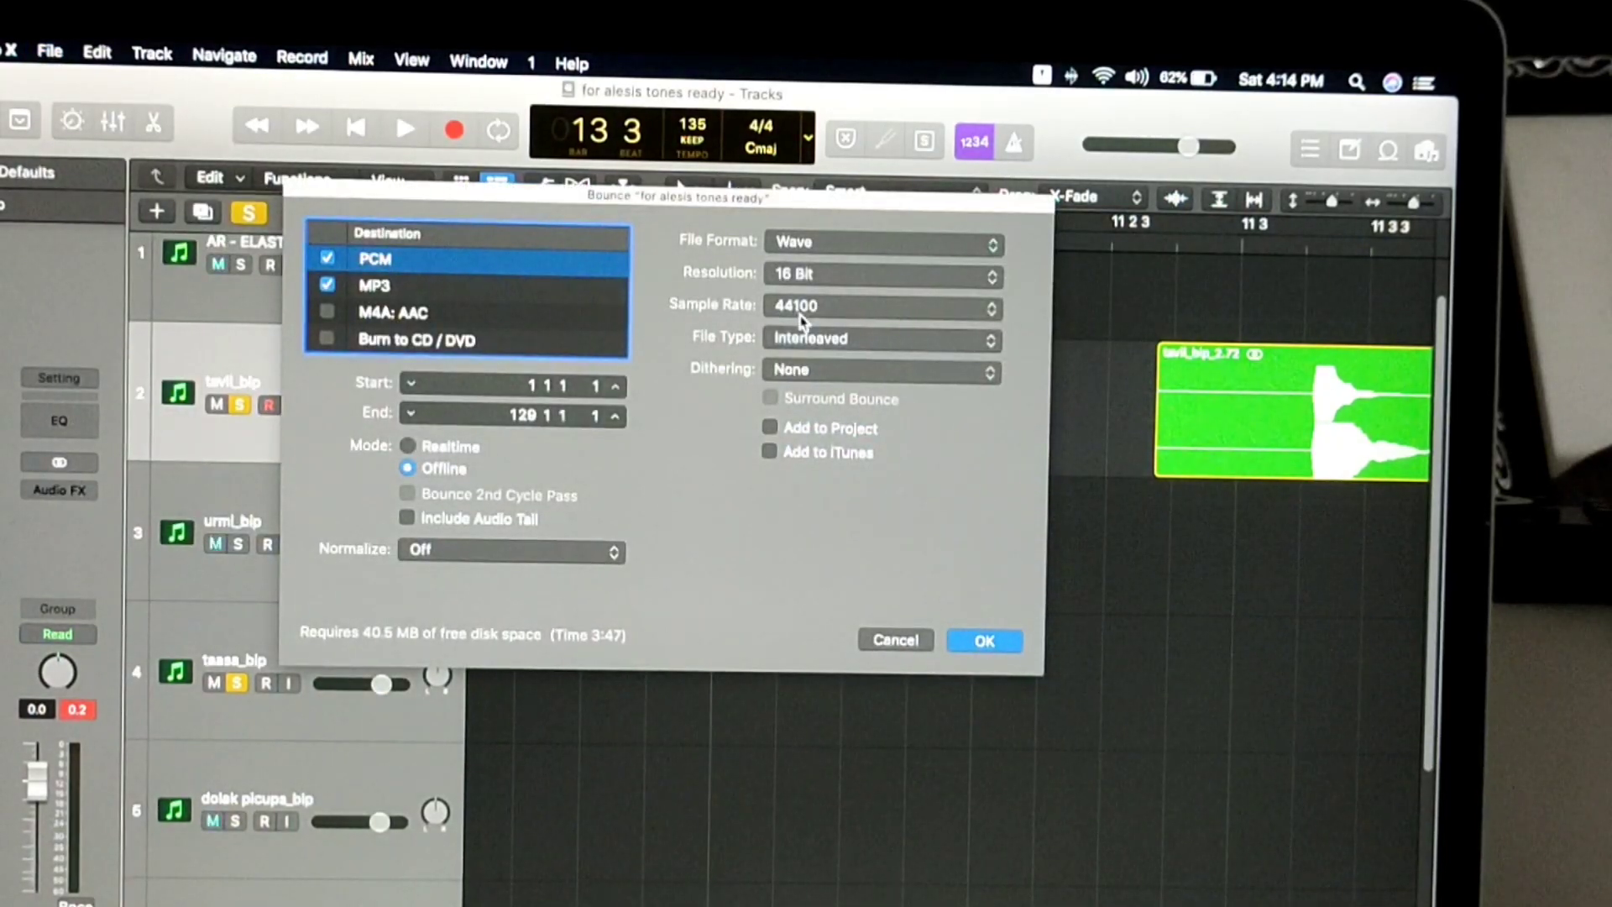
click(984, 318)
click(896, 641)
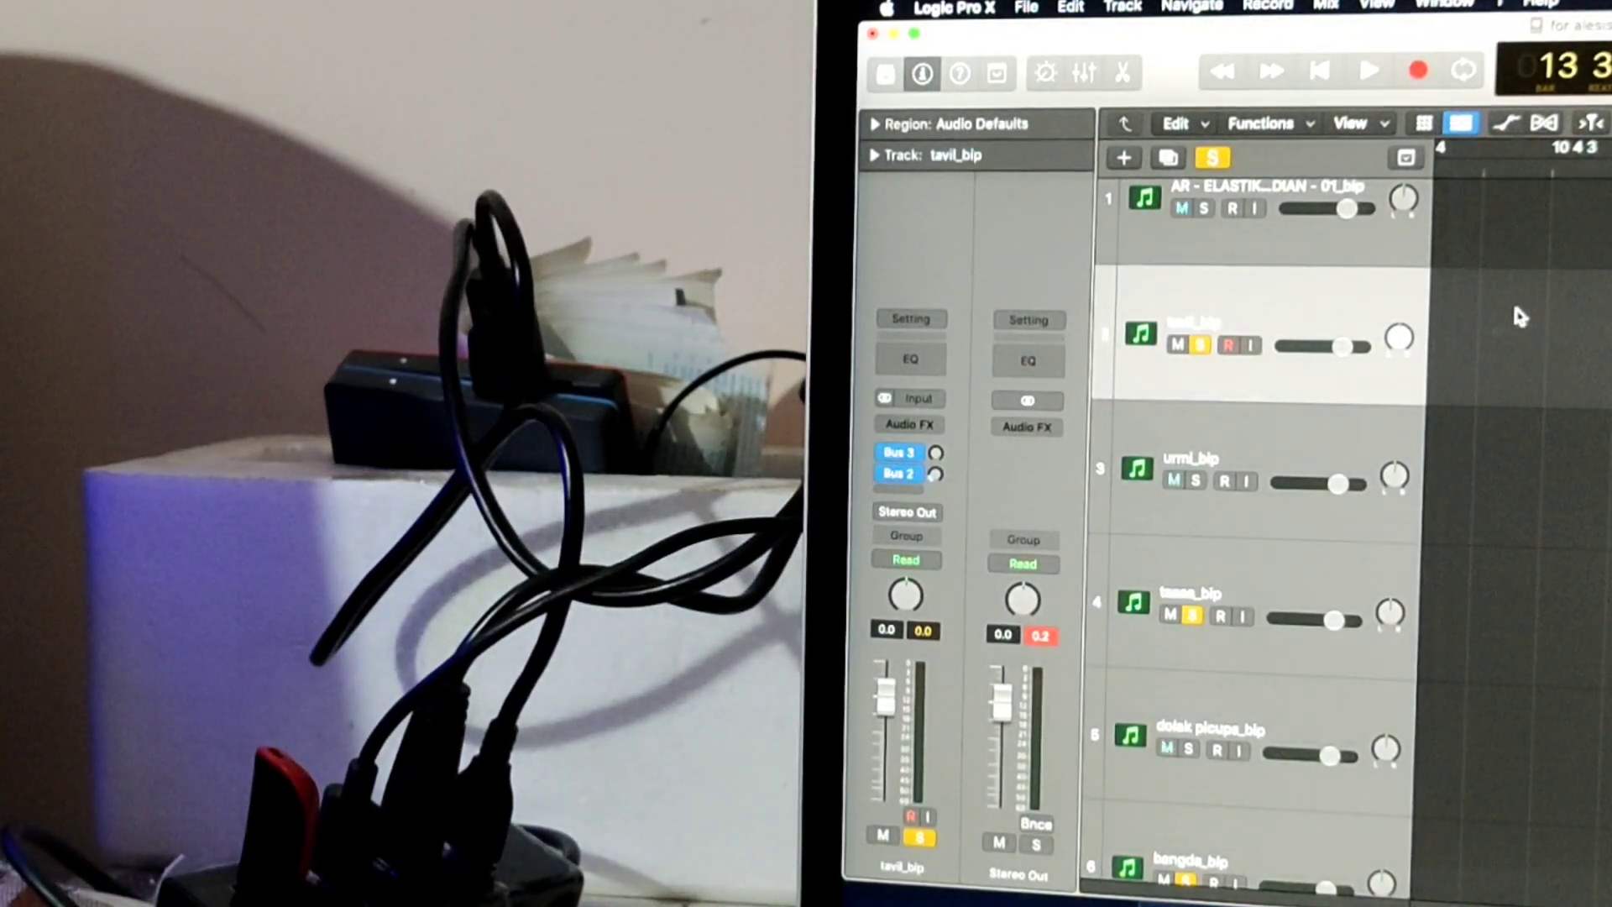
- Quit the project without saving, then set a cycle range over the bar 11 hit
key(super+q)
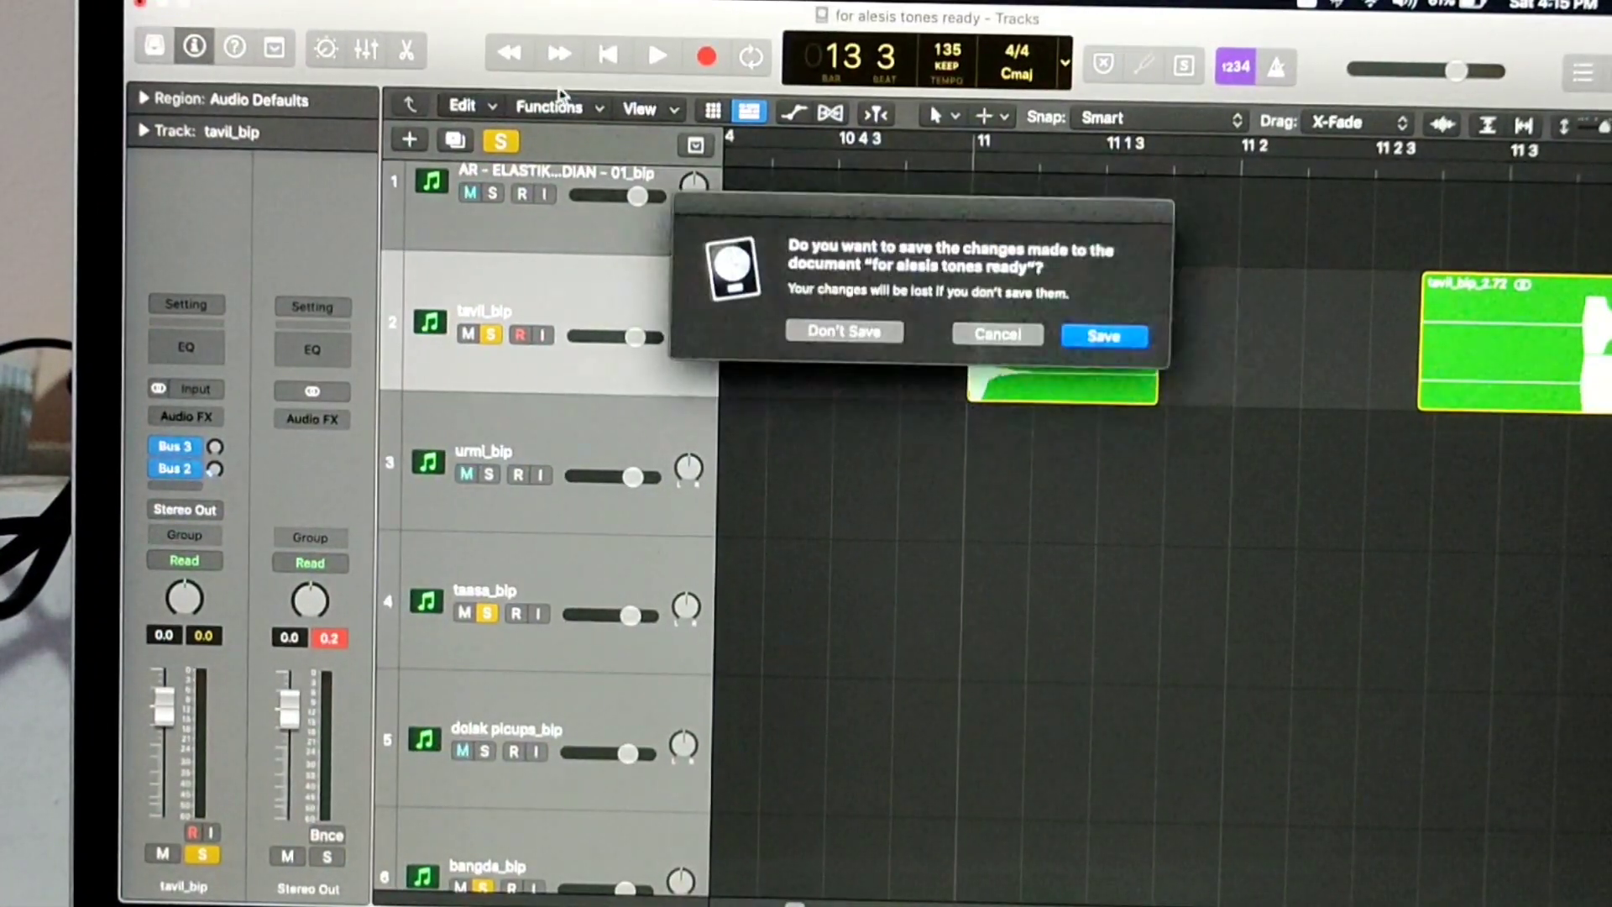
key(super+d)
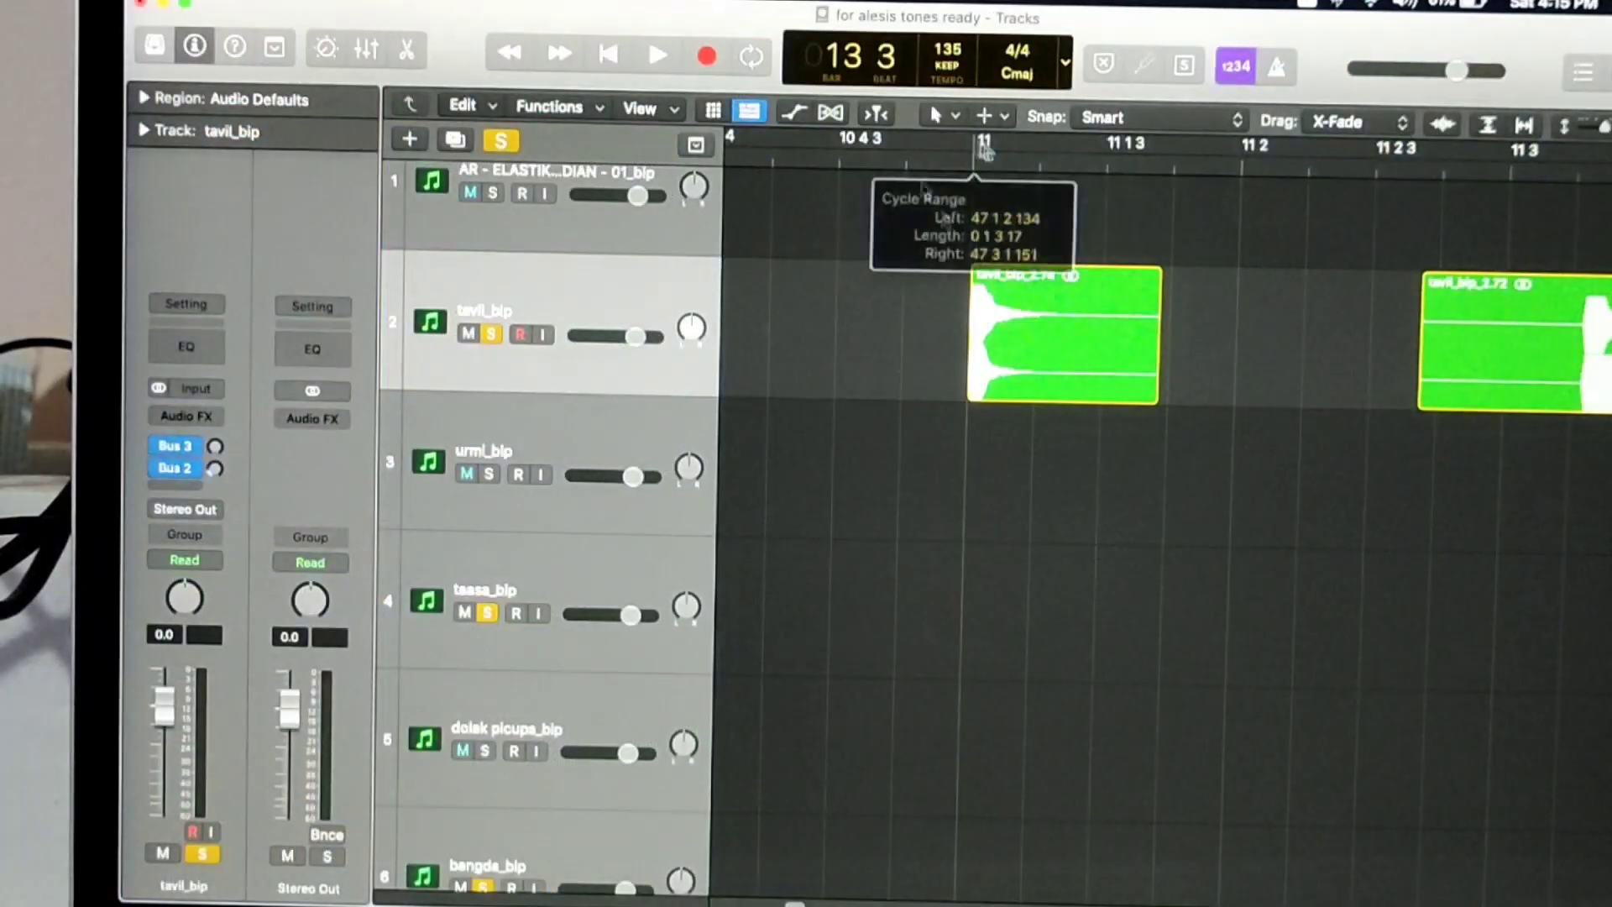
mouse_move(989, 144)
mouse_down()
mouse_move(1174, 168)
mouse_move(1154, 165)
mouse_up()
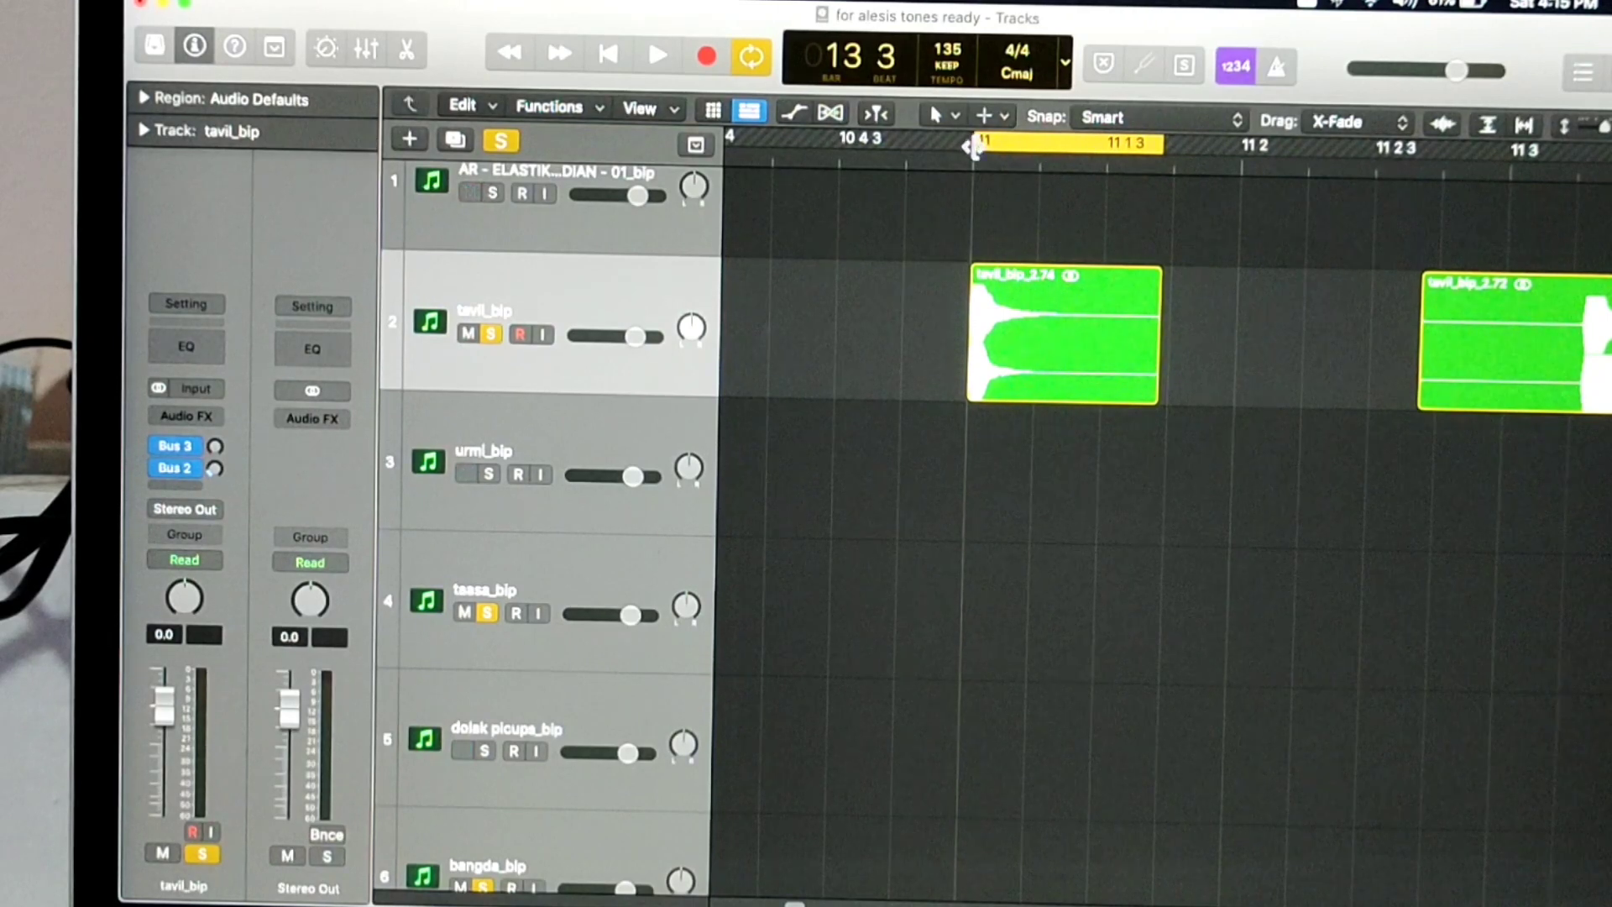
- Play and stop the cycle over the bar 11 tavil_bip hit, then open the File menu
key(space)
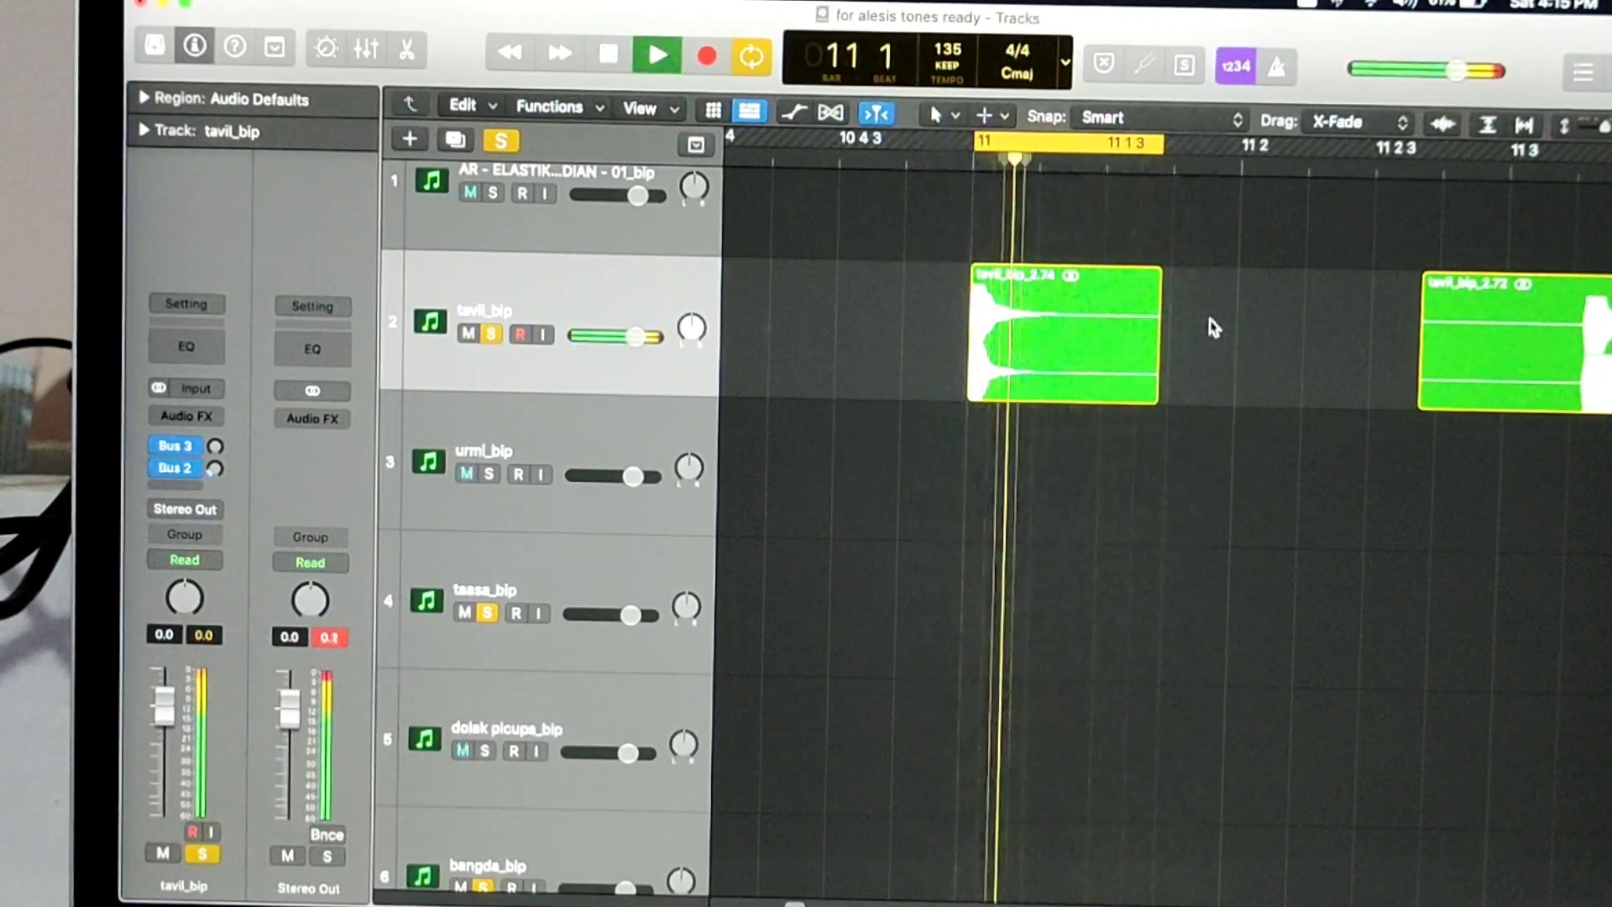
key(space)
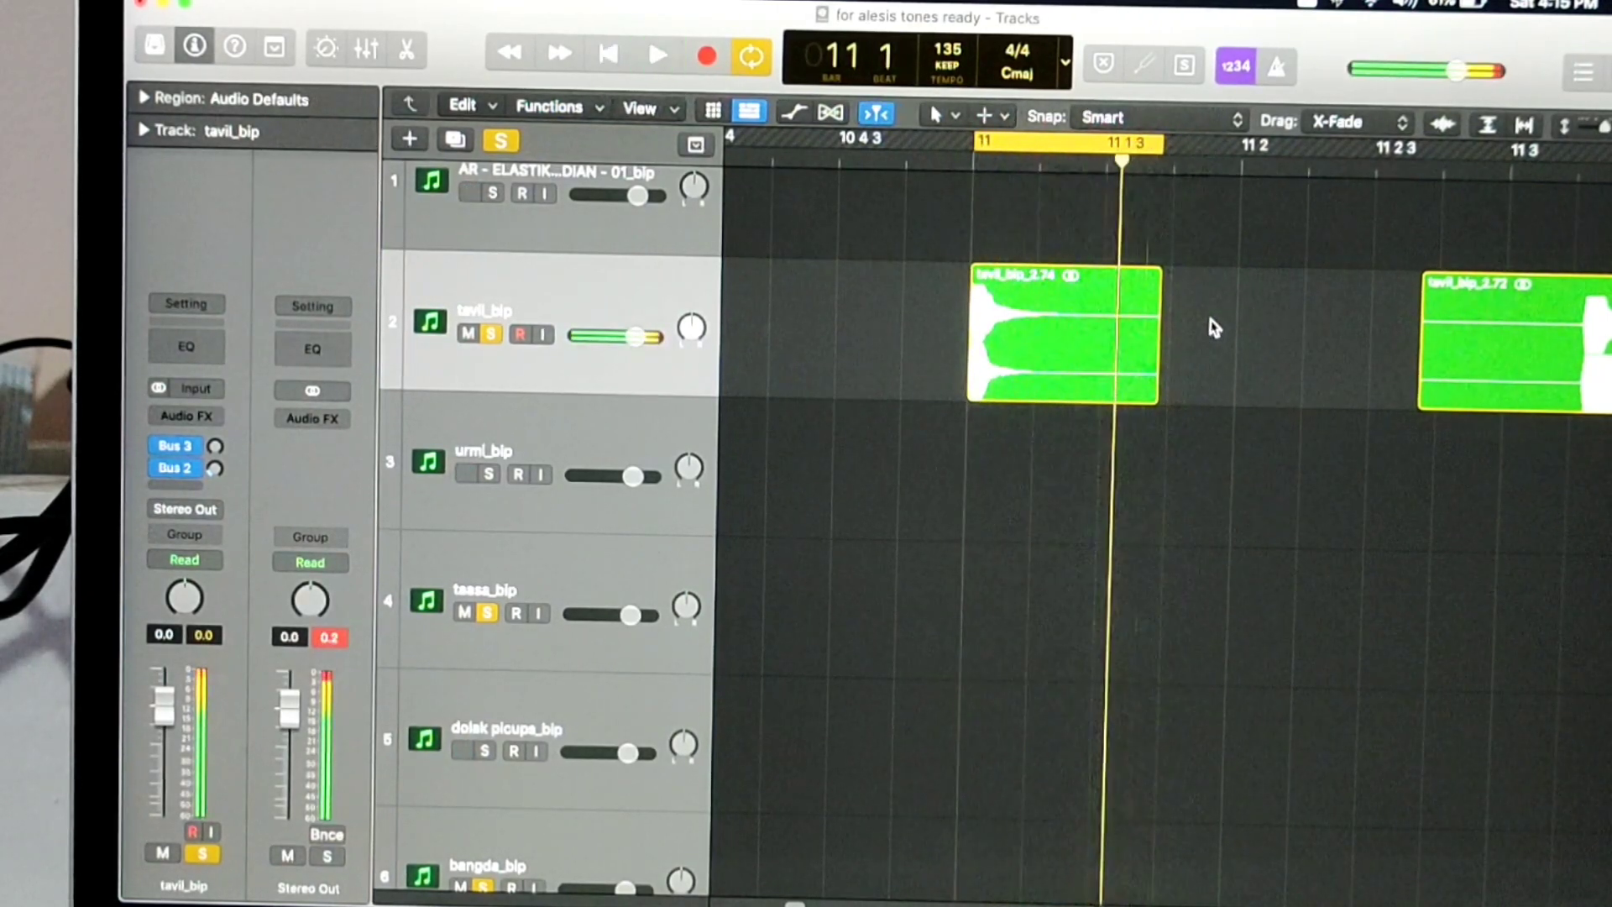
click(309, 3)
mouse_move(328, 476)
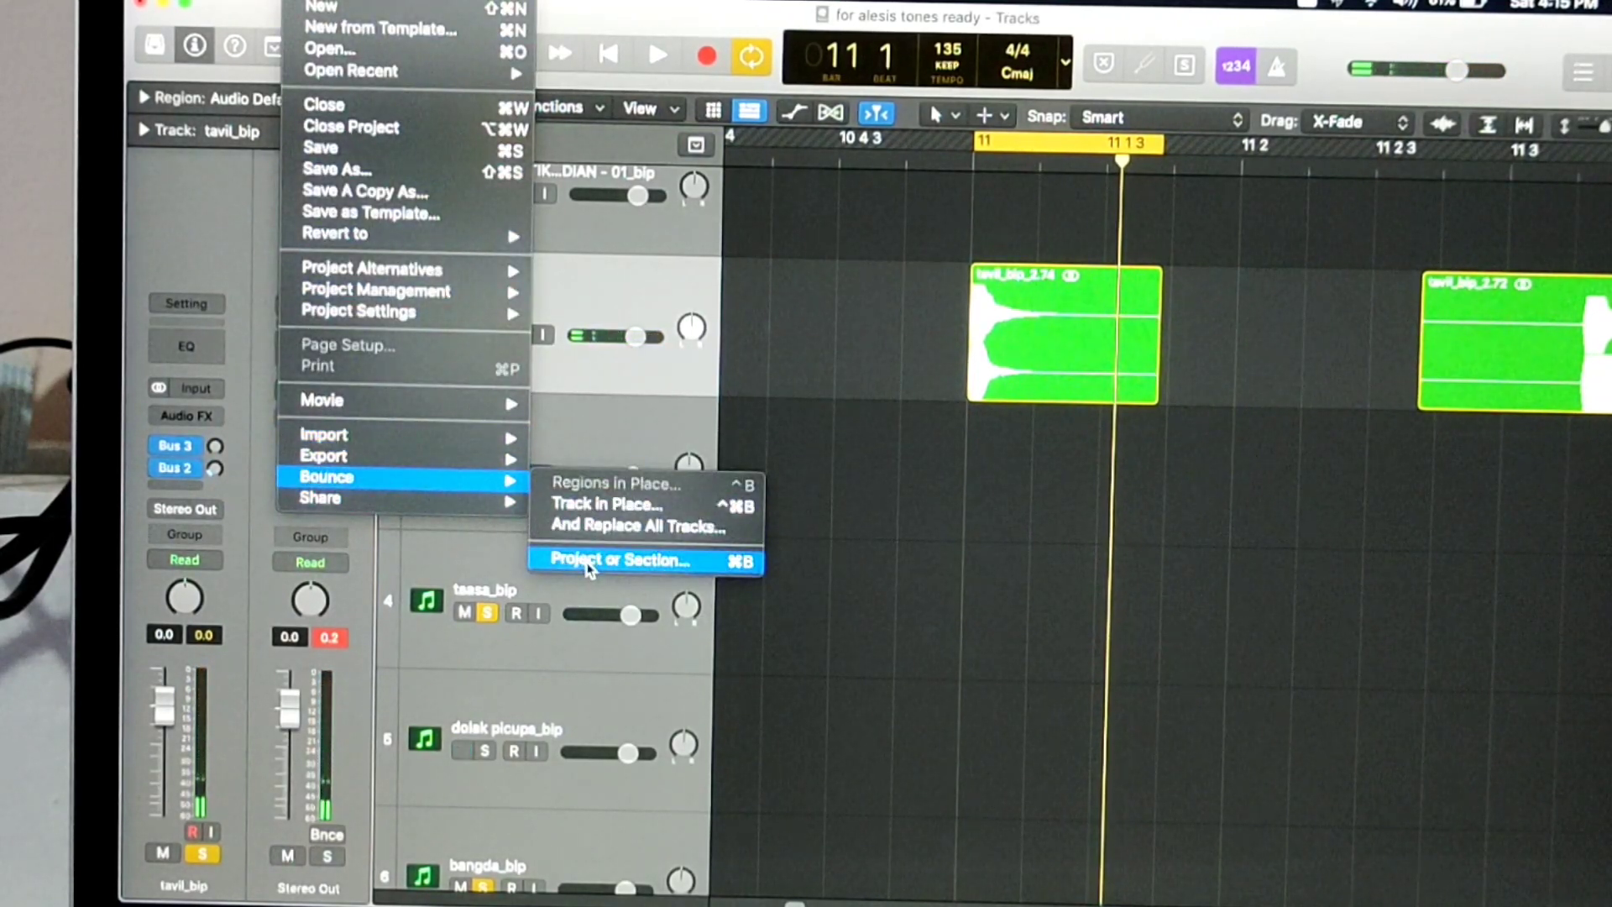
- Accept 16-bit 44.1 kHz Wave plus MP3 bounce settings and start editing the filename
click(587, 562)
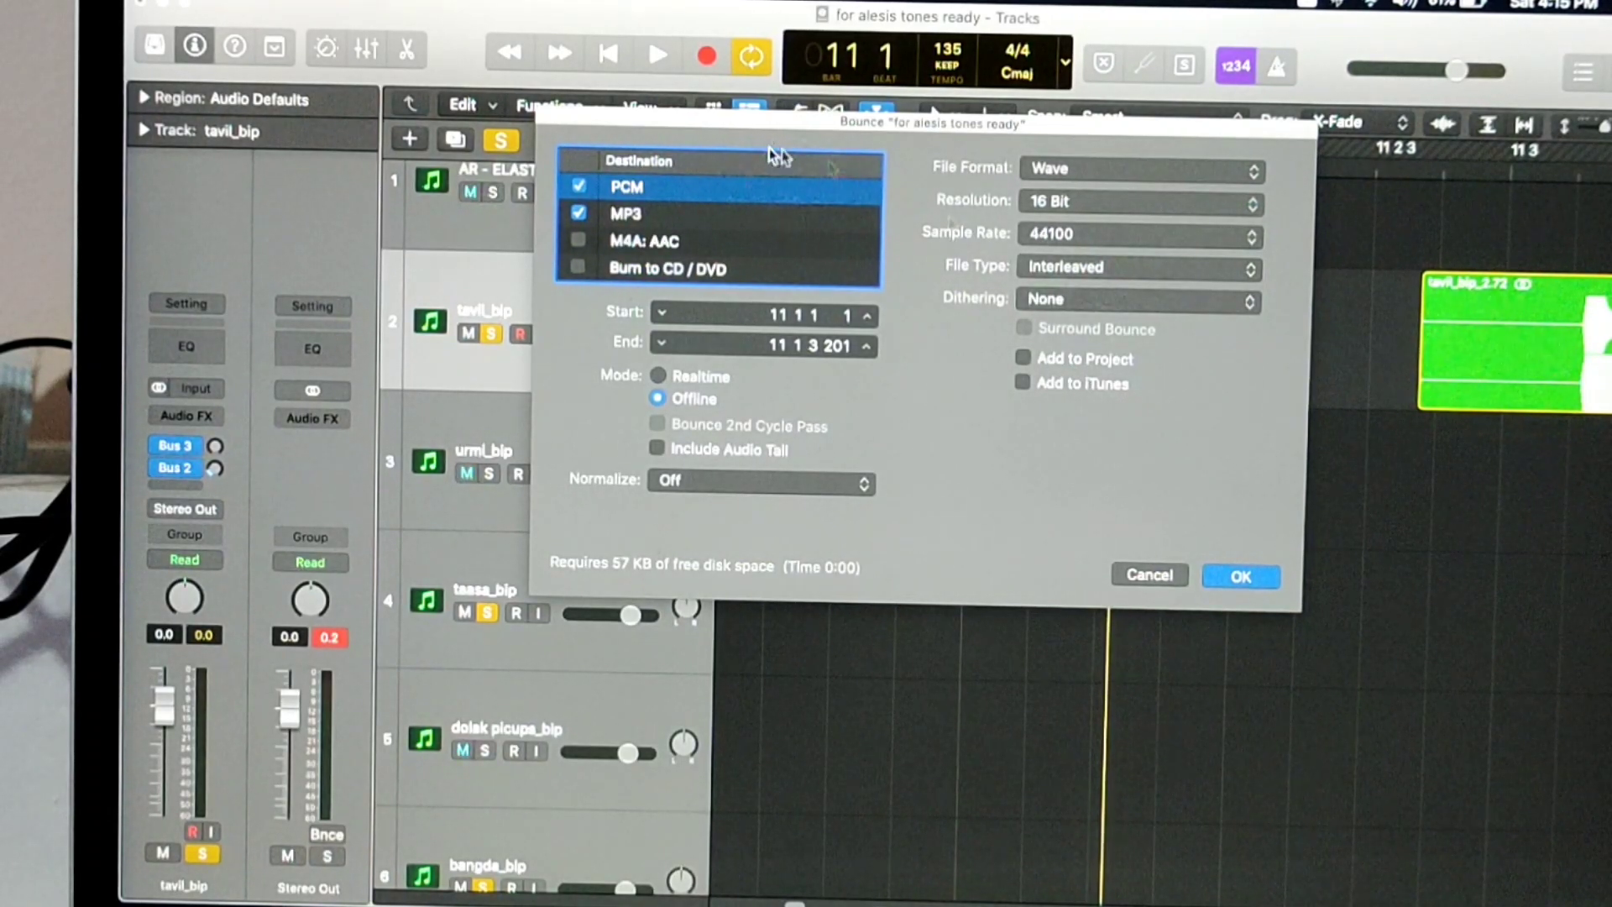
click(1250, 578)
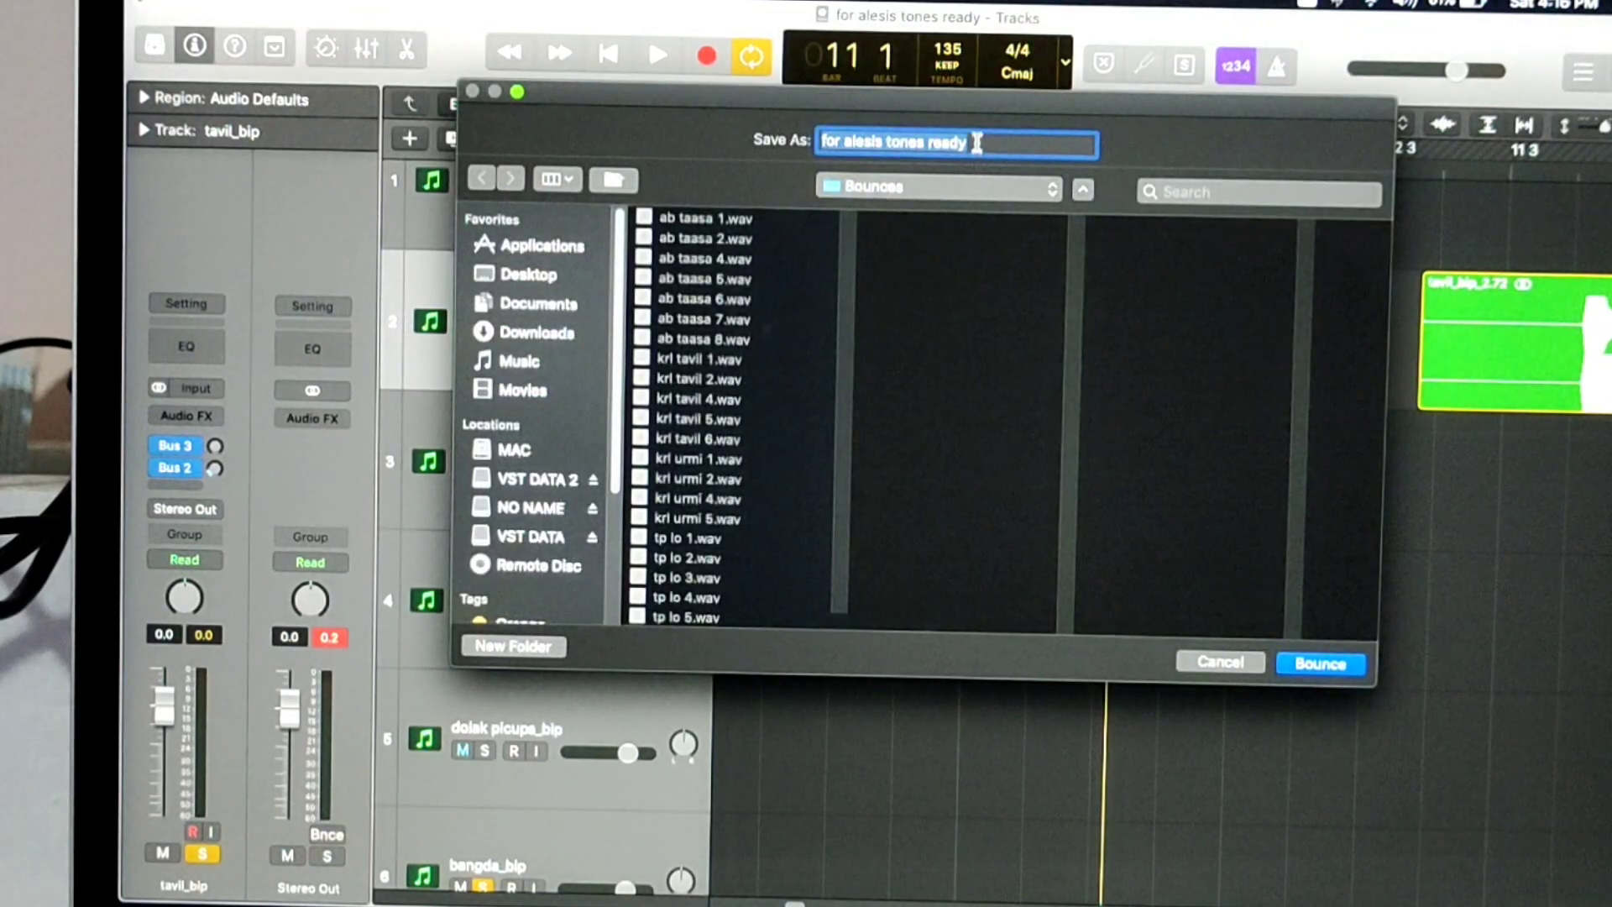
click(977, 143)
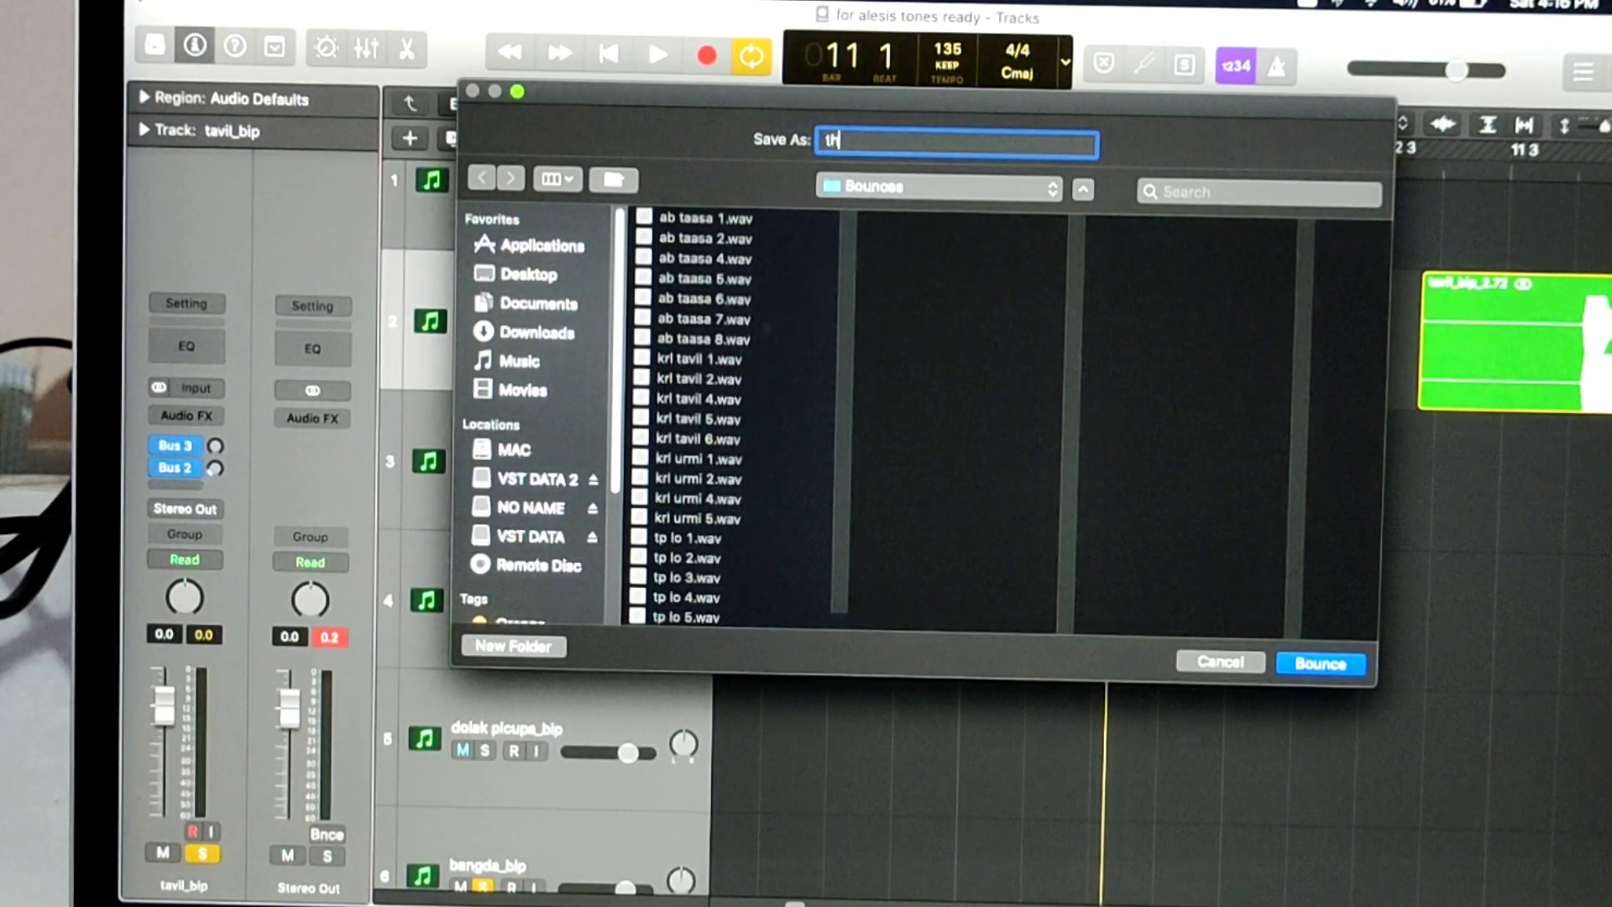
- Confirm the bounce so the named WAV of the cycled hit is written
click(1313, 659)
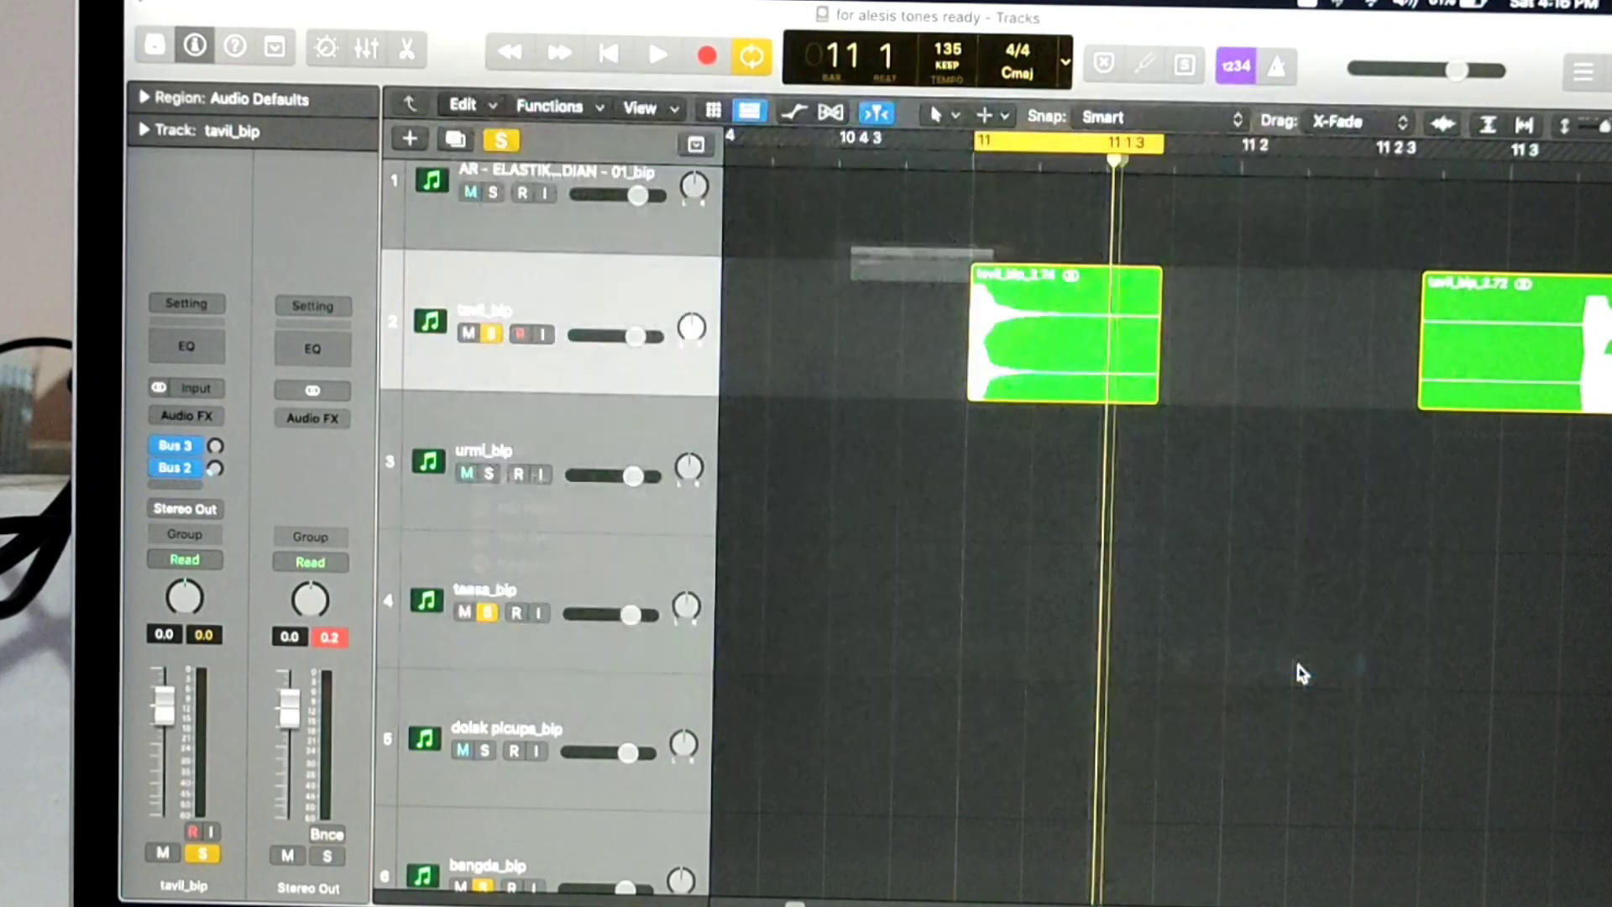